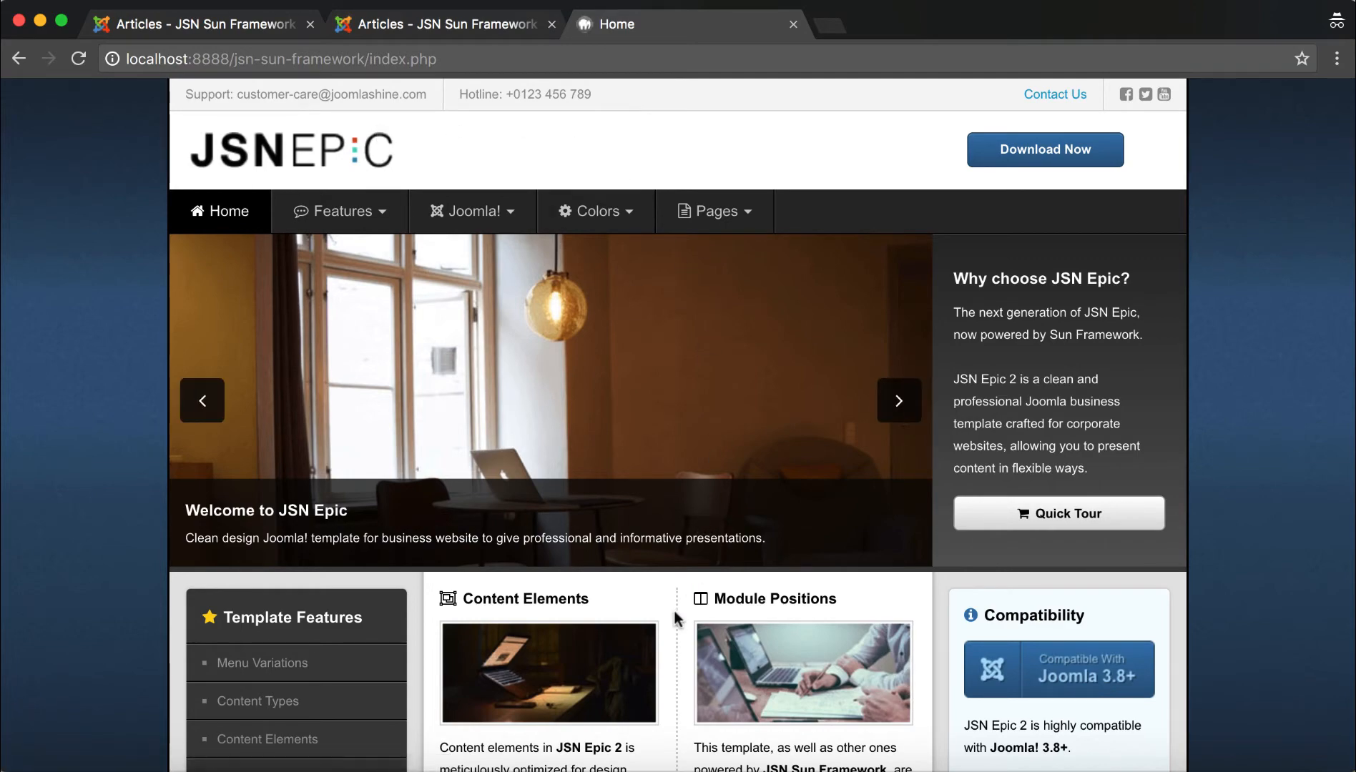
Browse the site's home page and its Features, Joomla!, Colors and Pages sections, ending on the Features page
scroll(676, 615, down, 5)
scroll(674, 611, down, 5)
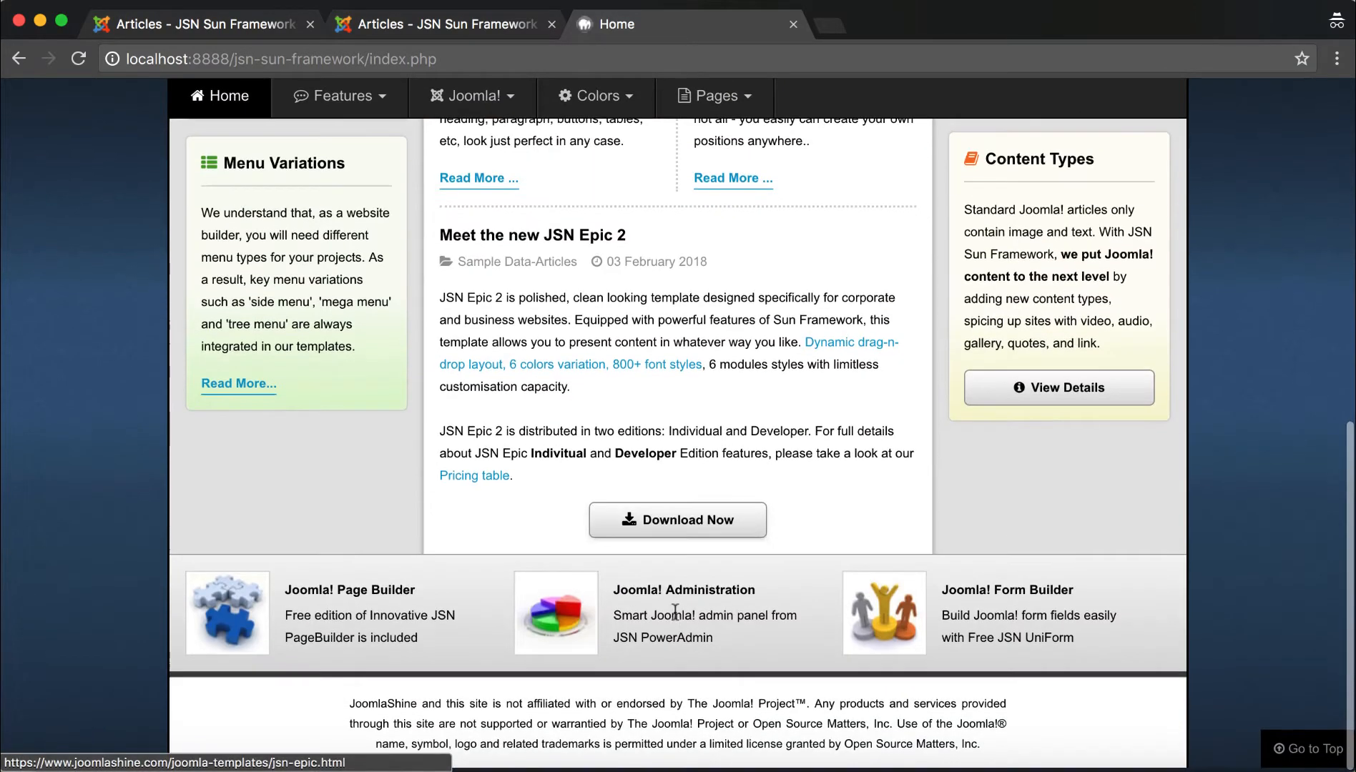
scroll(674, 612, up, 10)
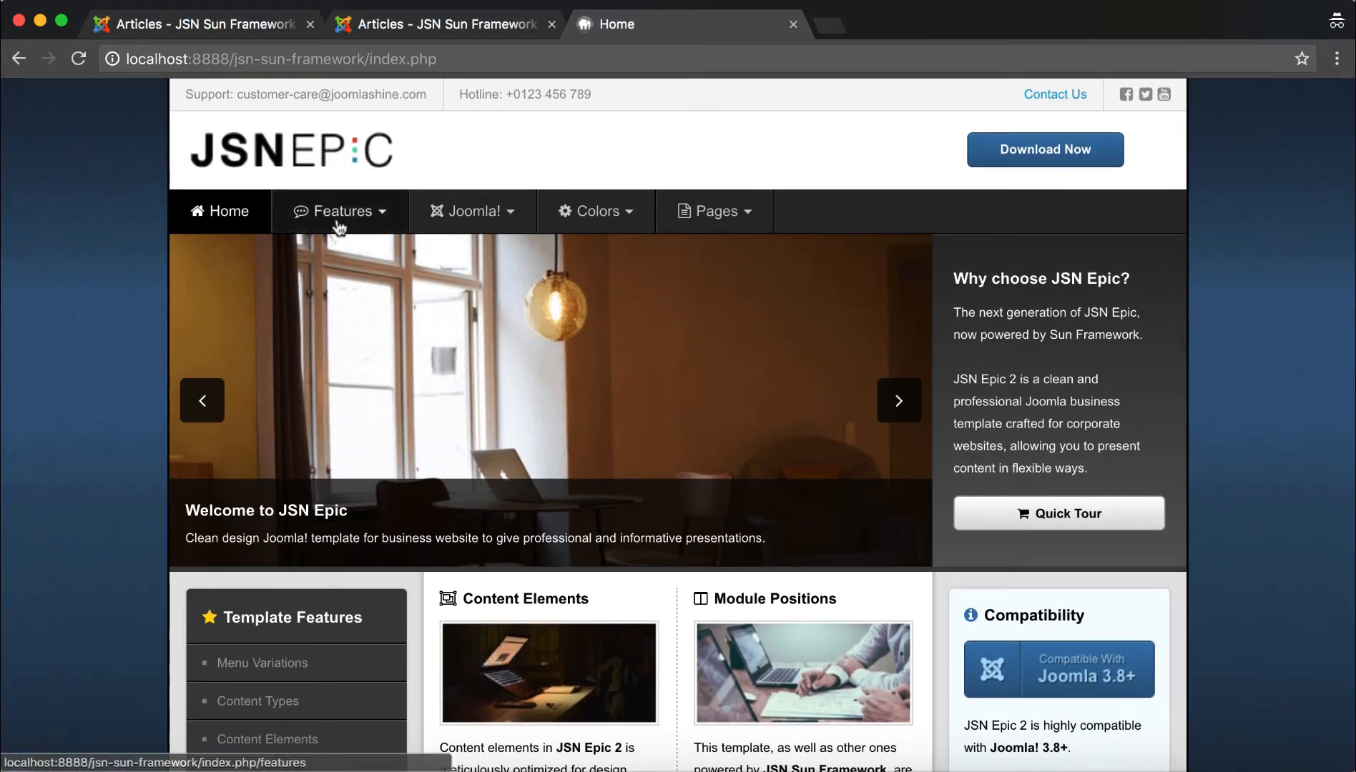
click(337, 223)
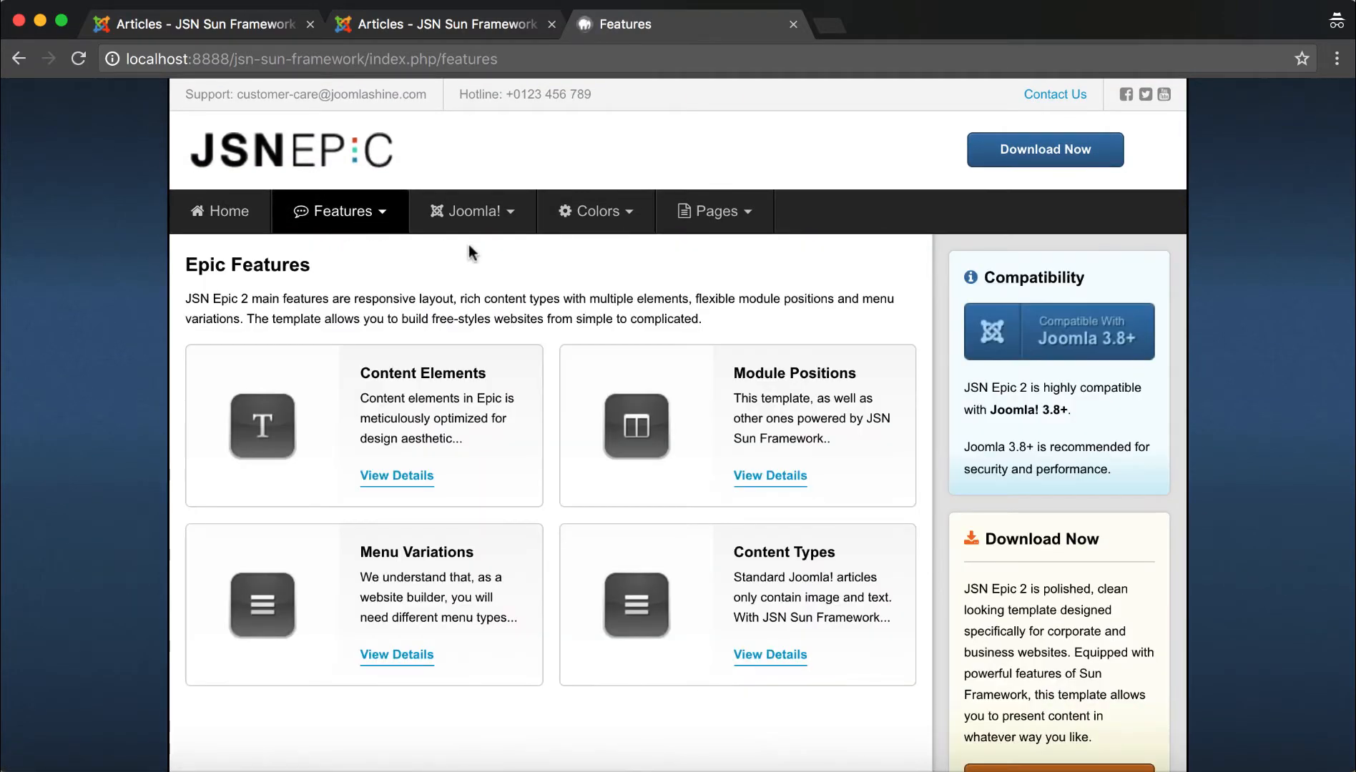
click(467, 227)
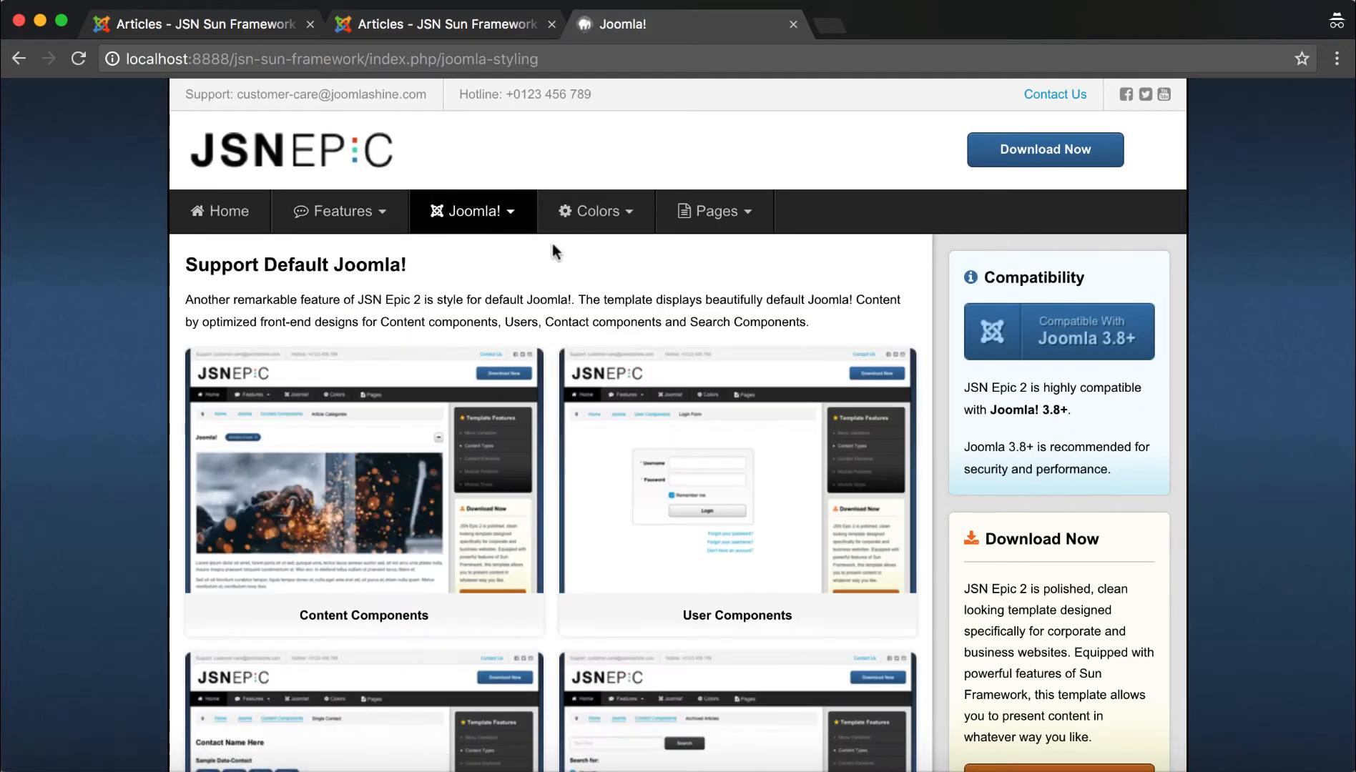
click(605, 227)
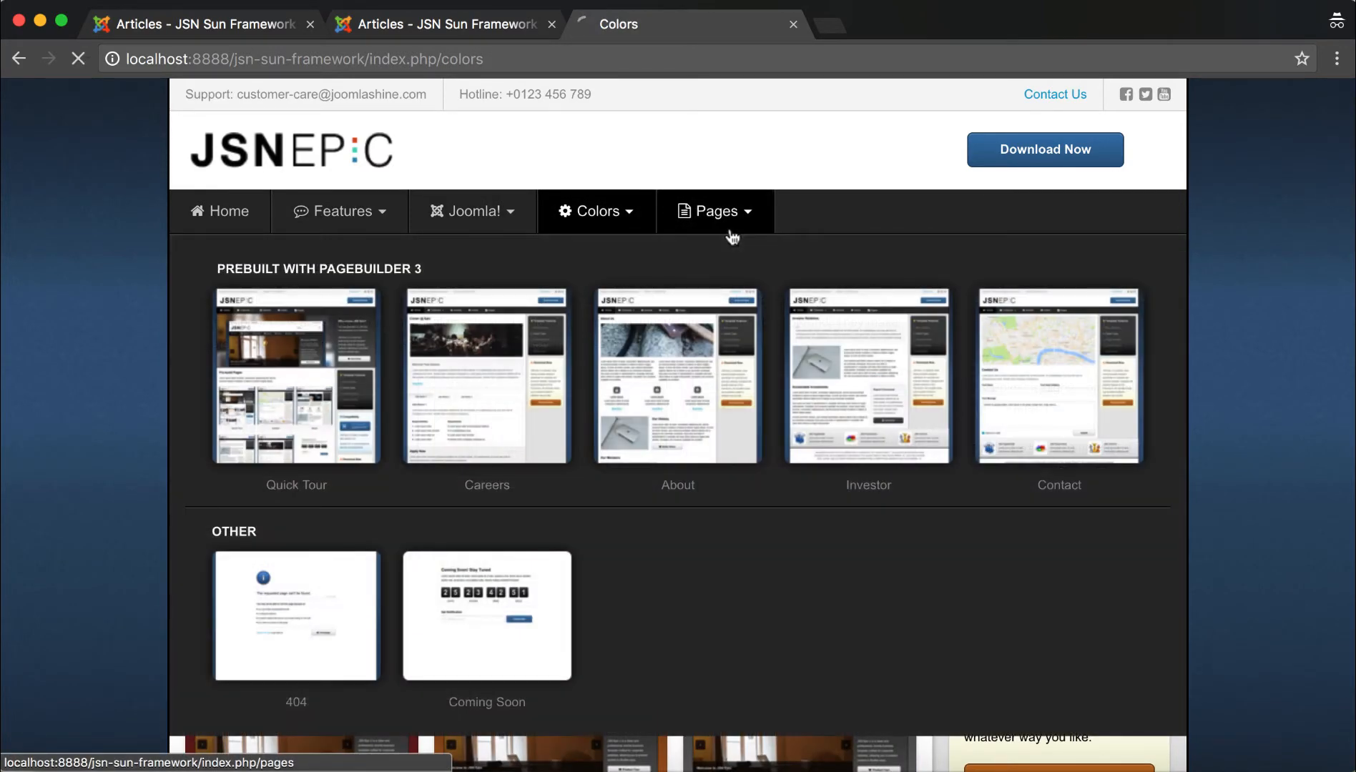
click(730, 235)
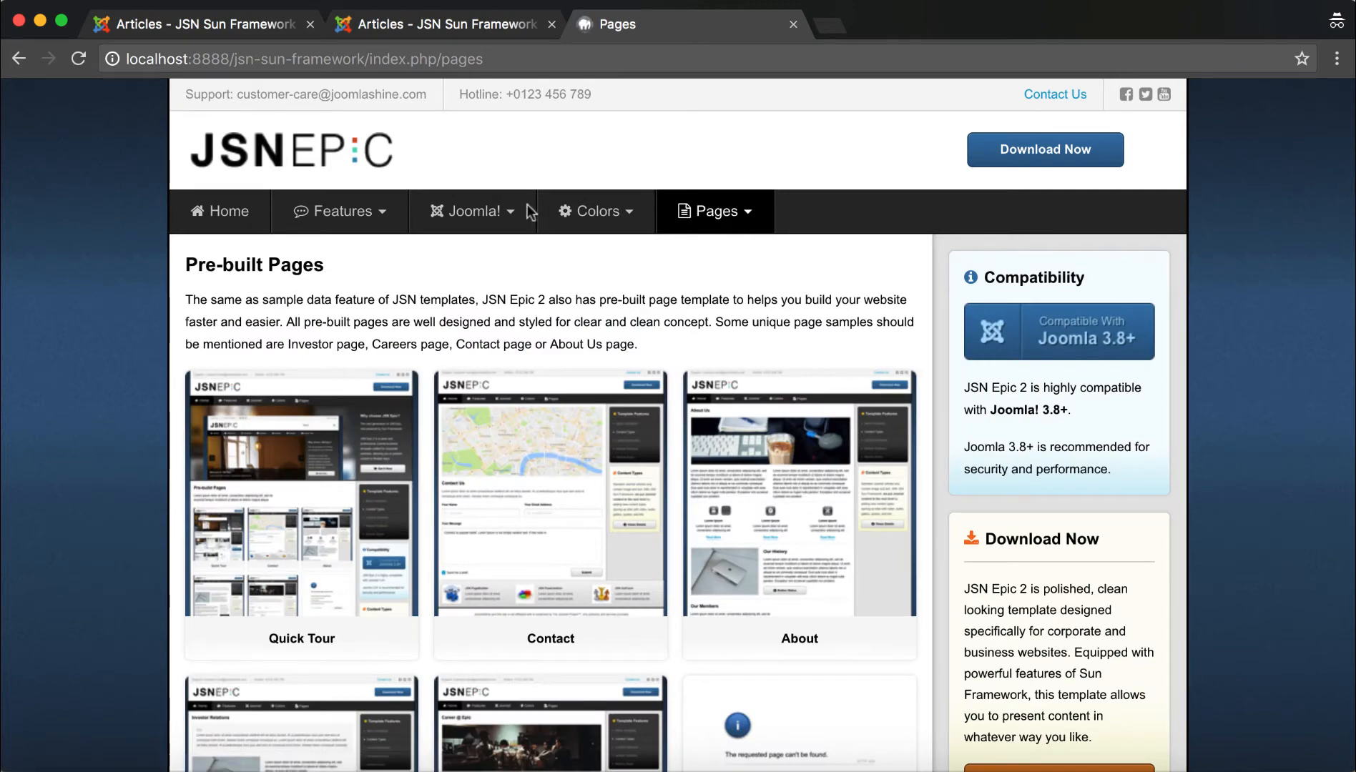
click(344, 228)
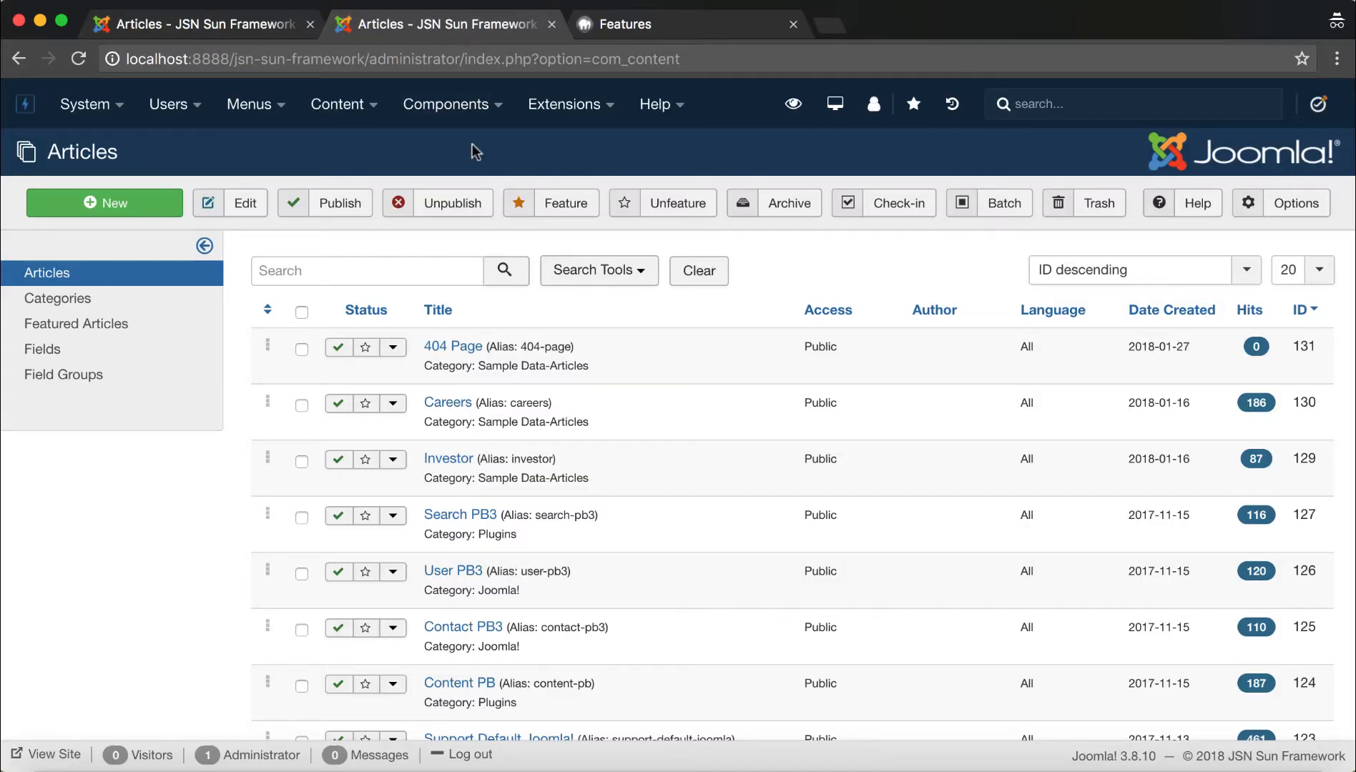
Open the JSN Epic 2 - Default style that is the default for all pages and examine its menu assignment
click(572, 105)
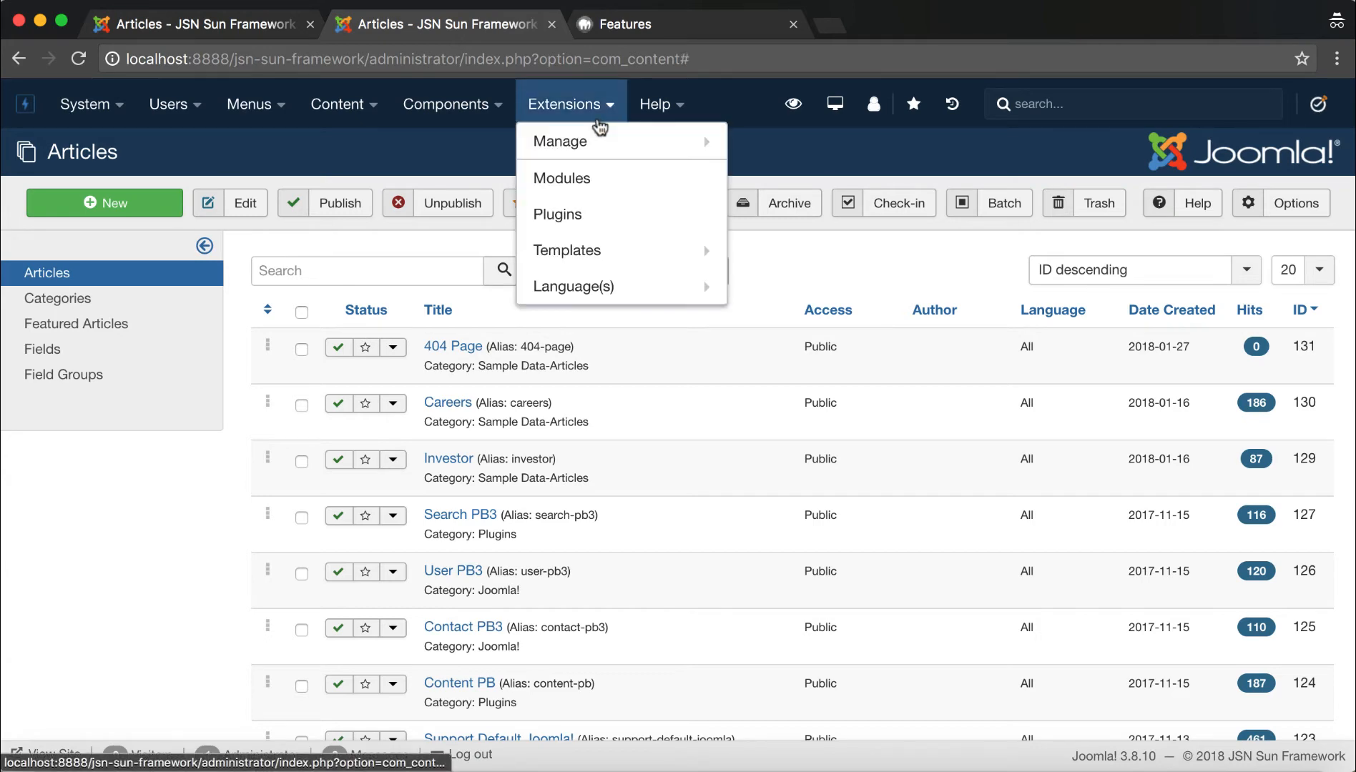
click(662, 258)
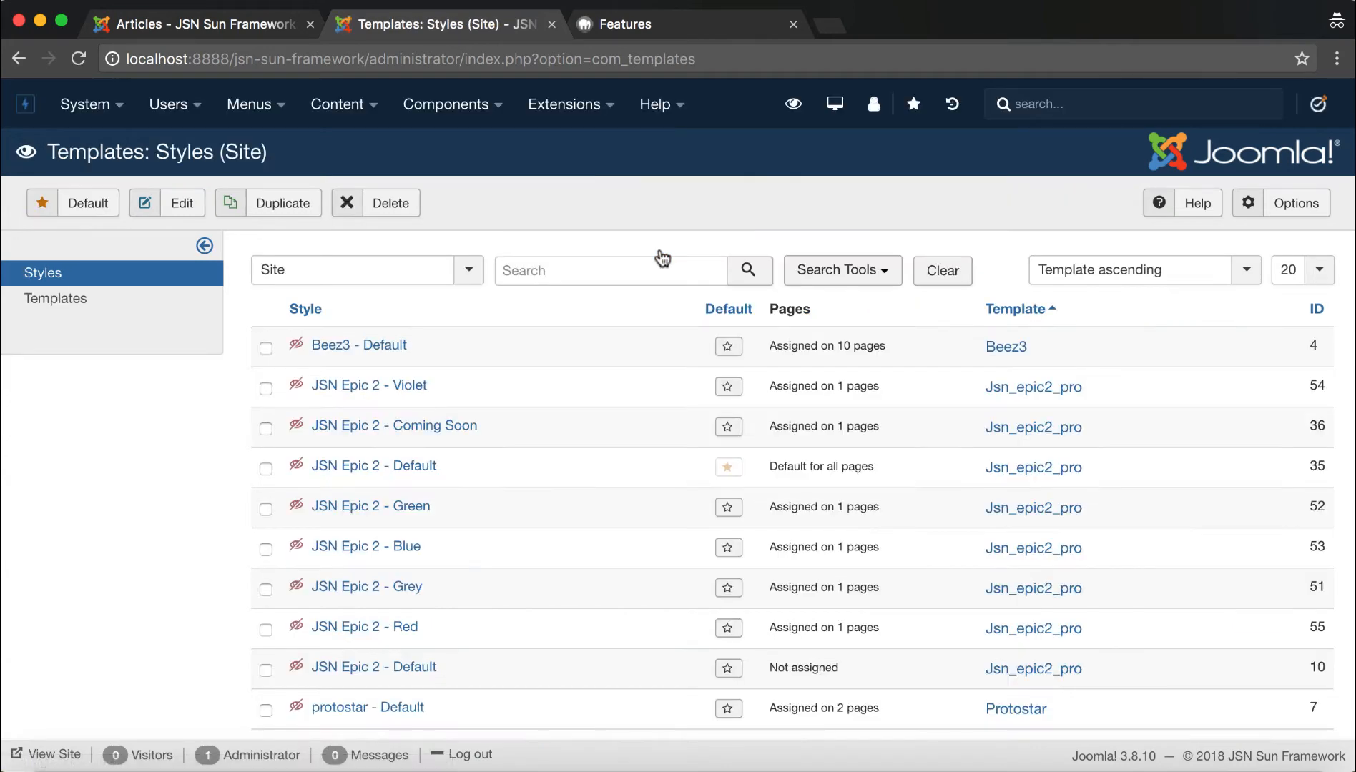
click(434, 472)
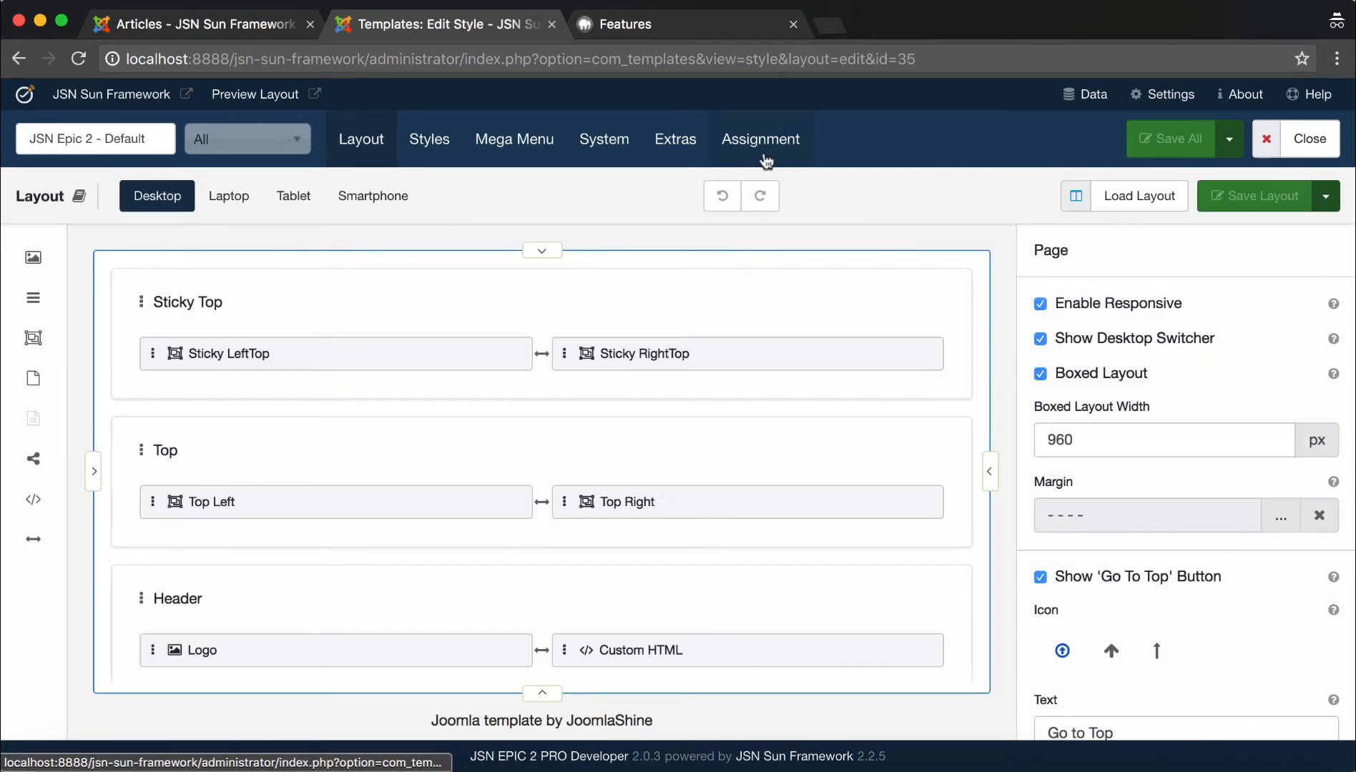
click(764, 157)
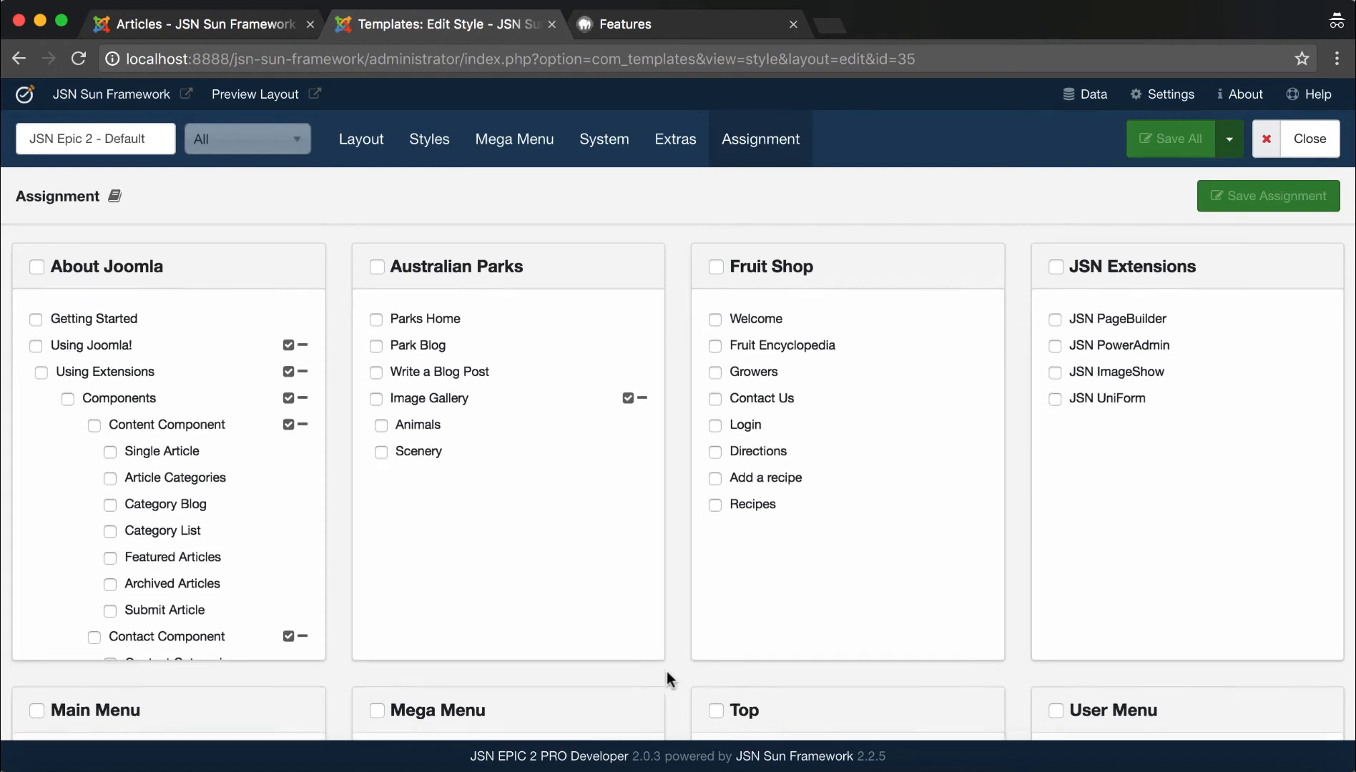
scroll(666, 676, down, 5)
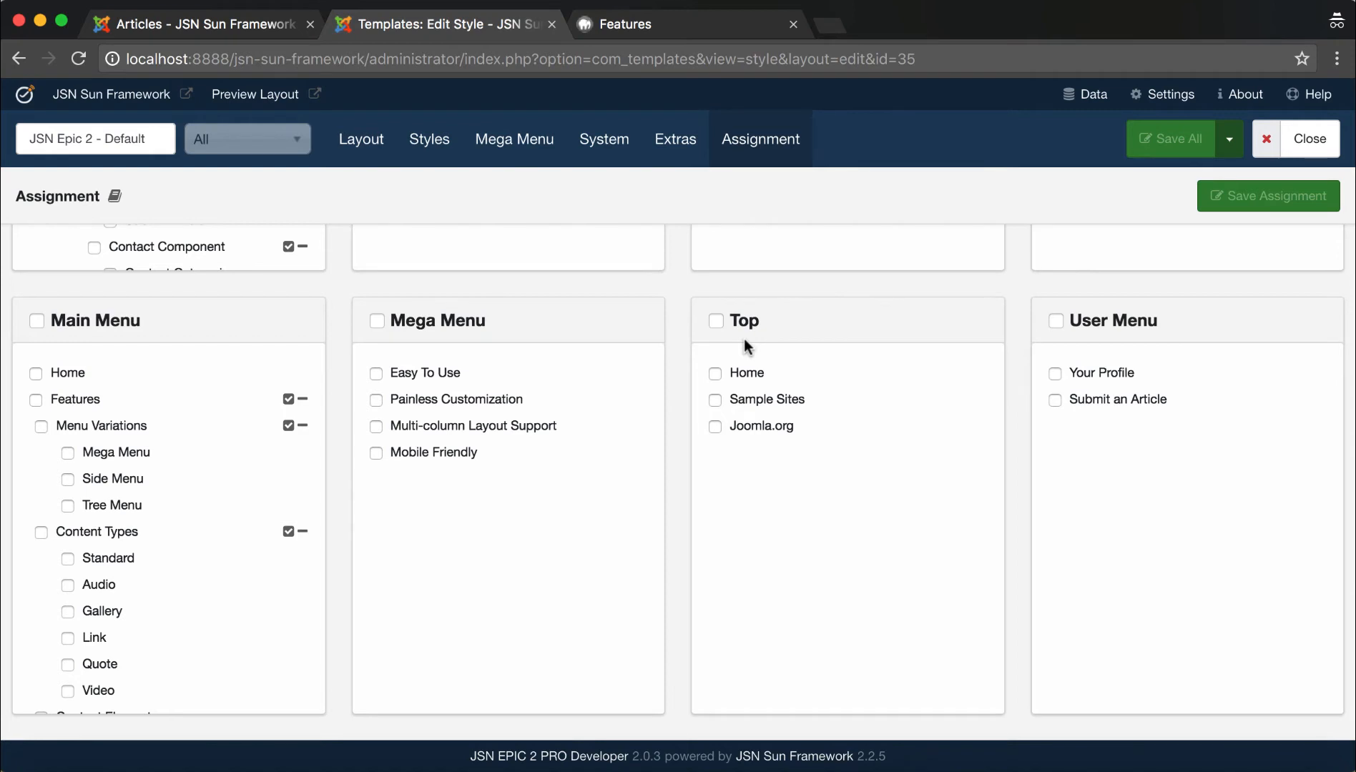
Switch to the other administrator page and review the list of the site's menus in the menu manager
click(218, 32)
click(257, 106)
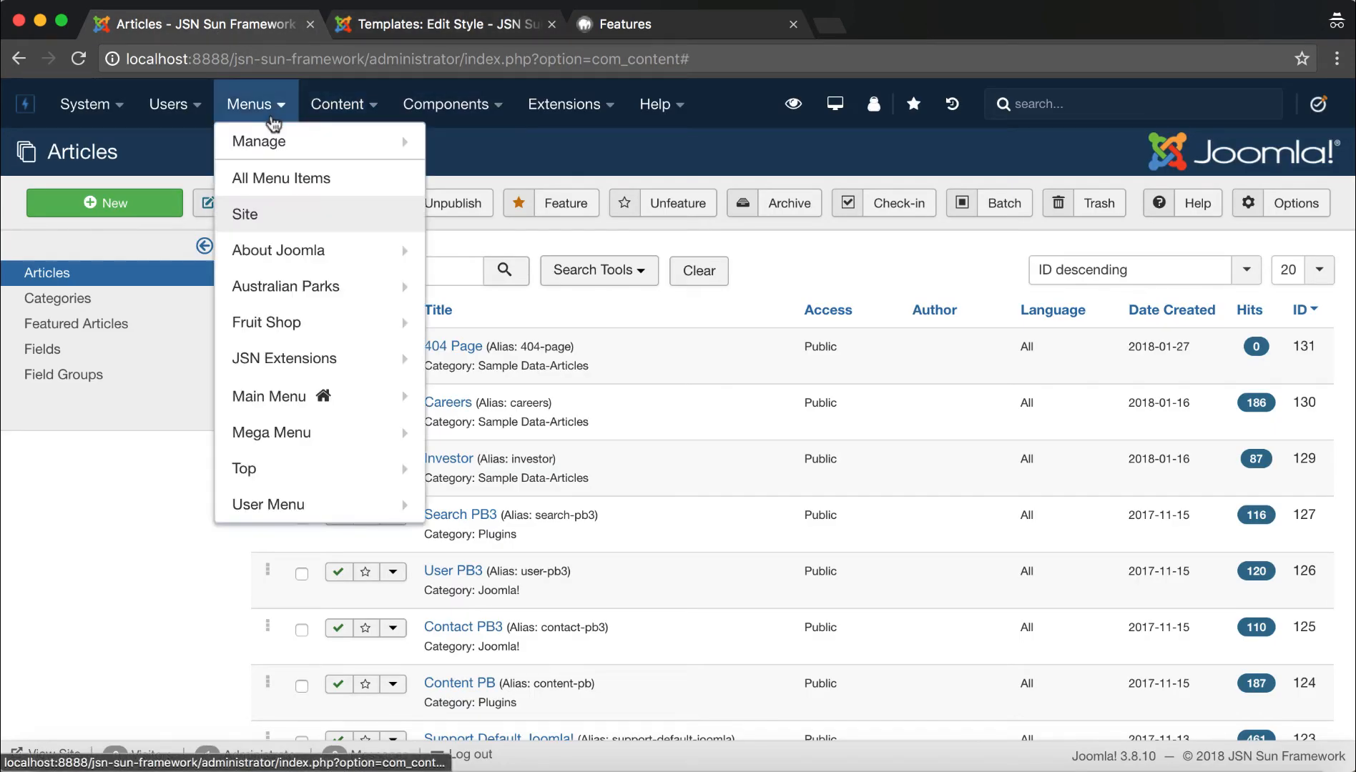
click(271, 406)
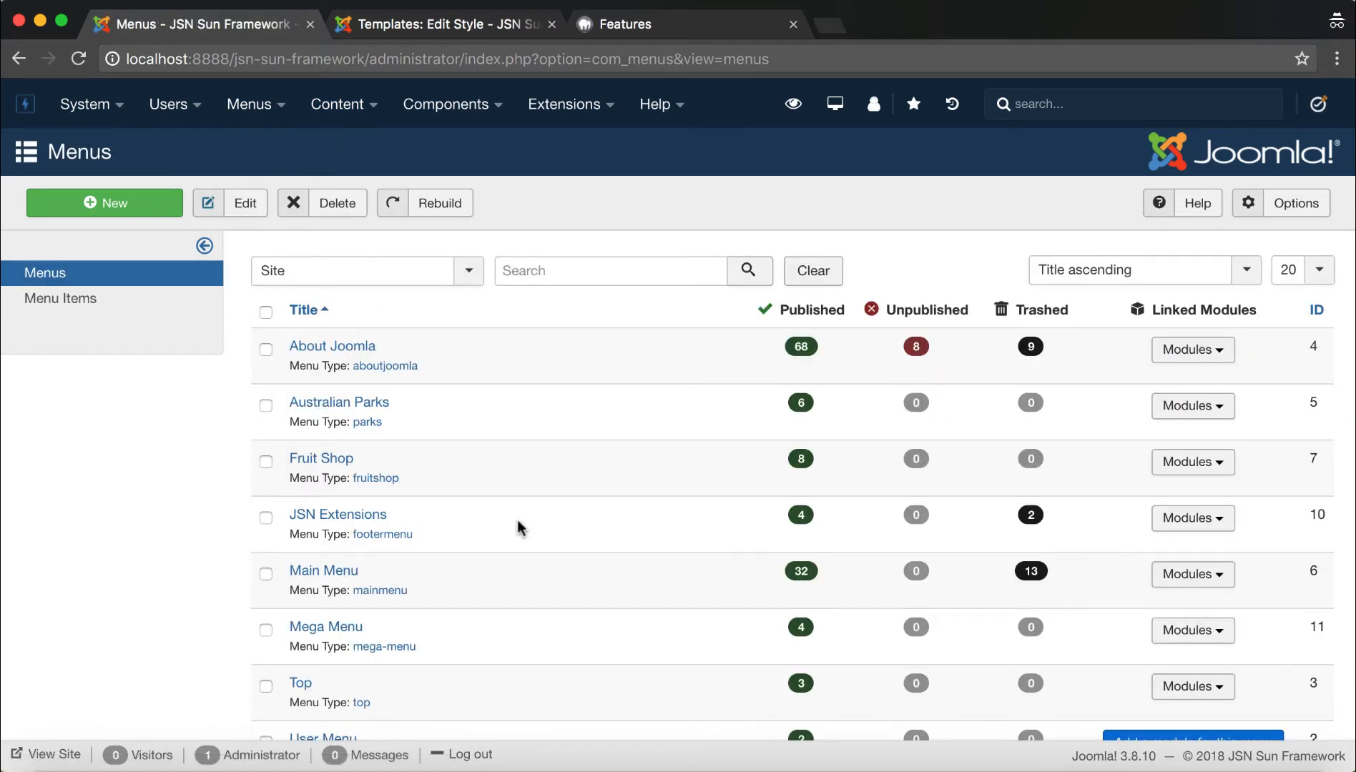
scroll(518, 526, down, 3)
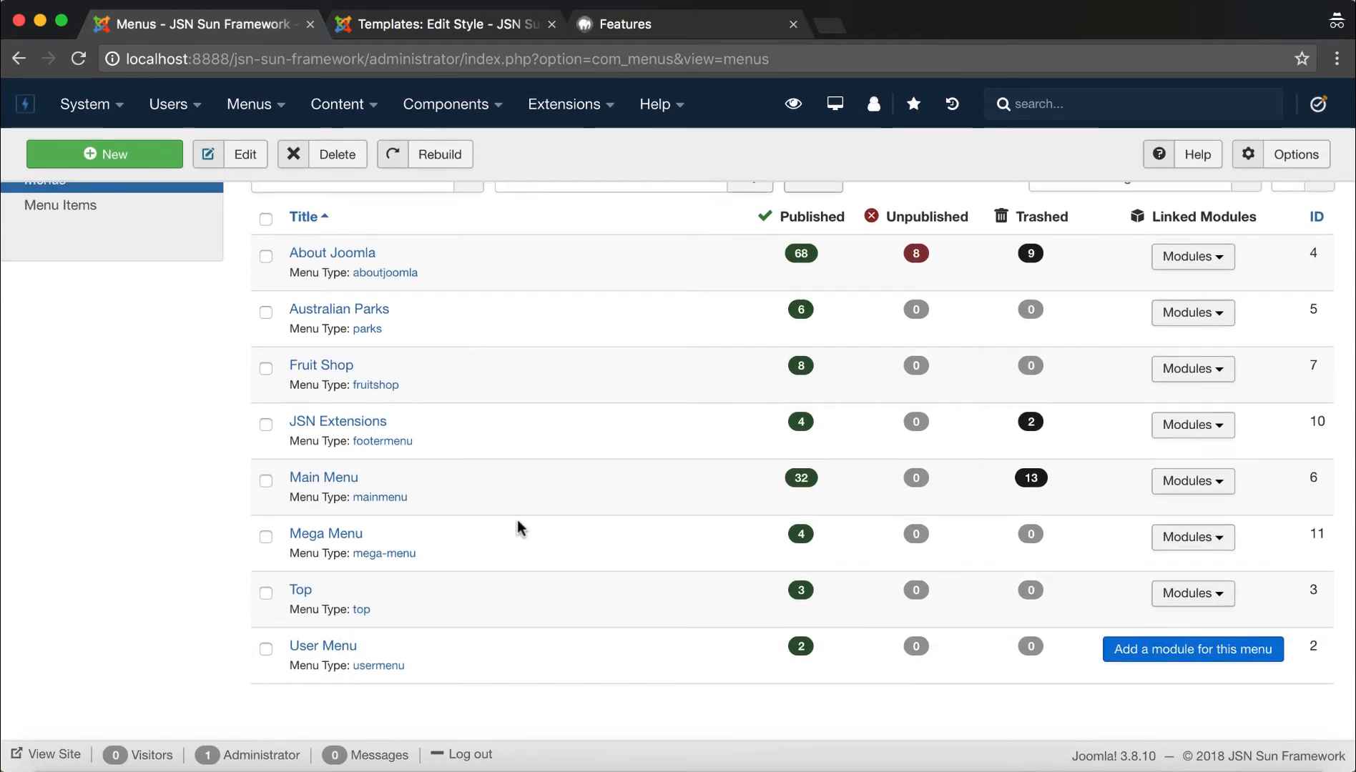
scroll(518, 526, up, 3)
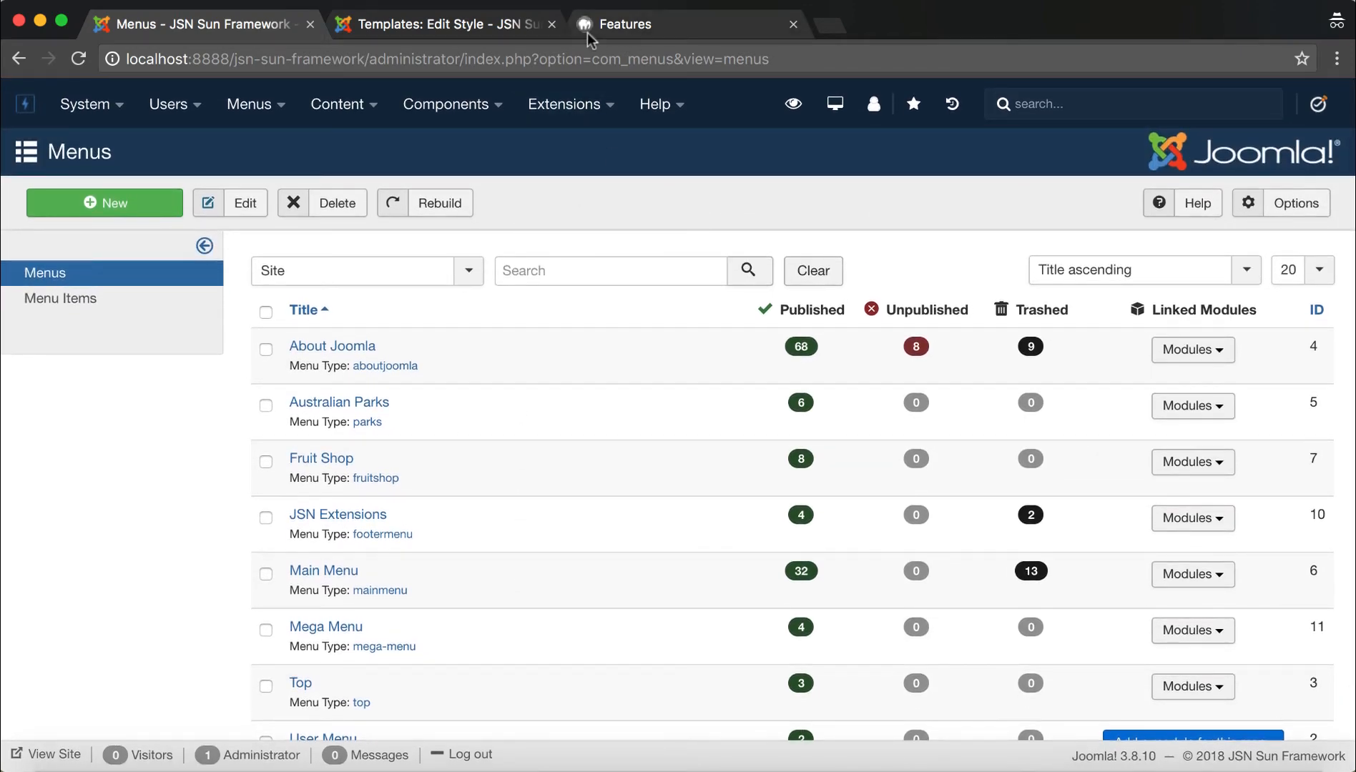
Try assigning the default style to all Main Menu and Mega Menu items, Top's Home and Sample Sites, and User Menu's Submit an Article
click(510, 37)
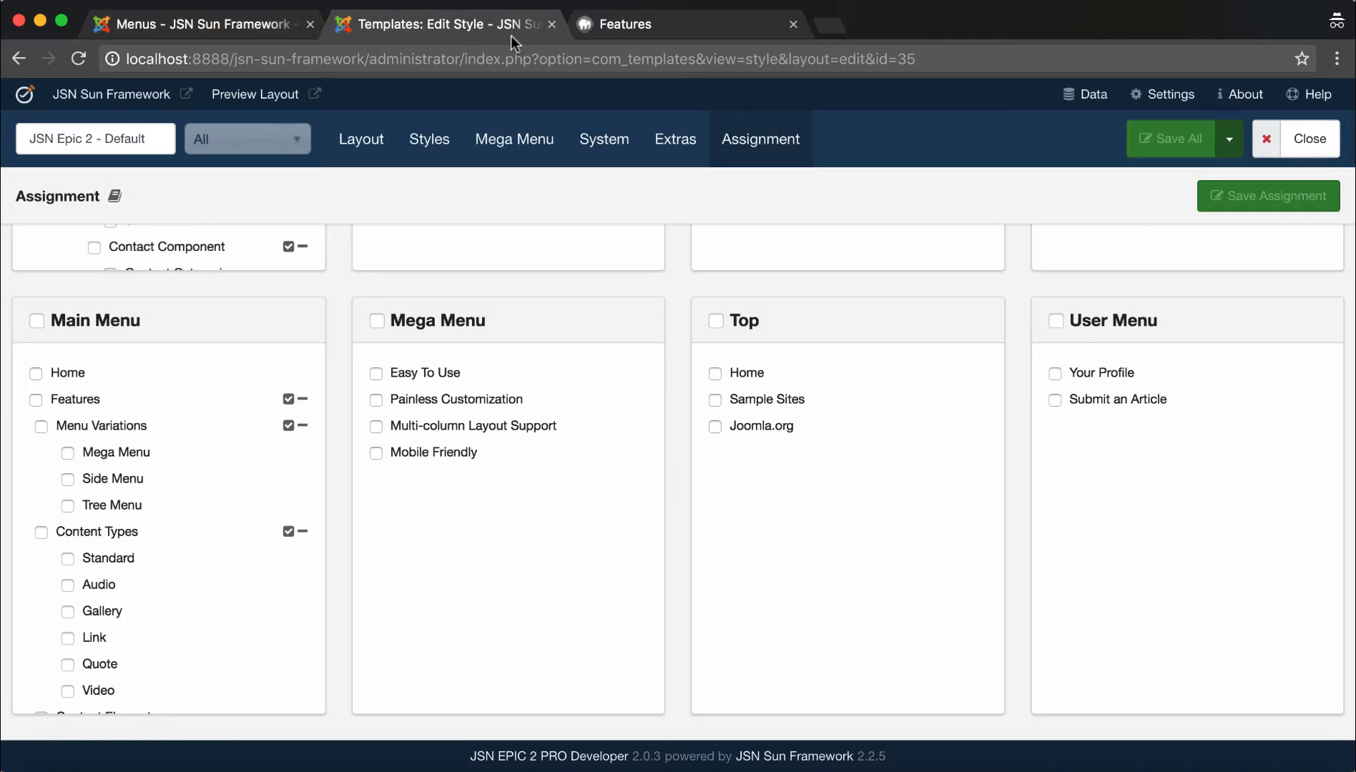
scroll(855, 606, up, 5)
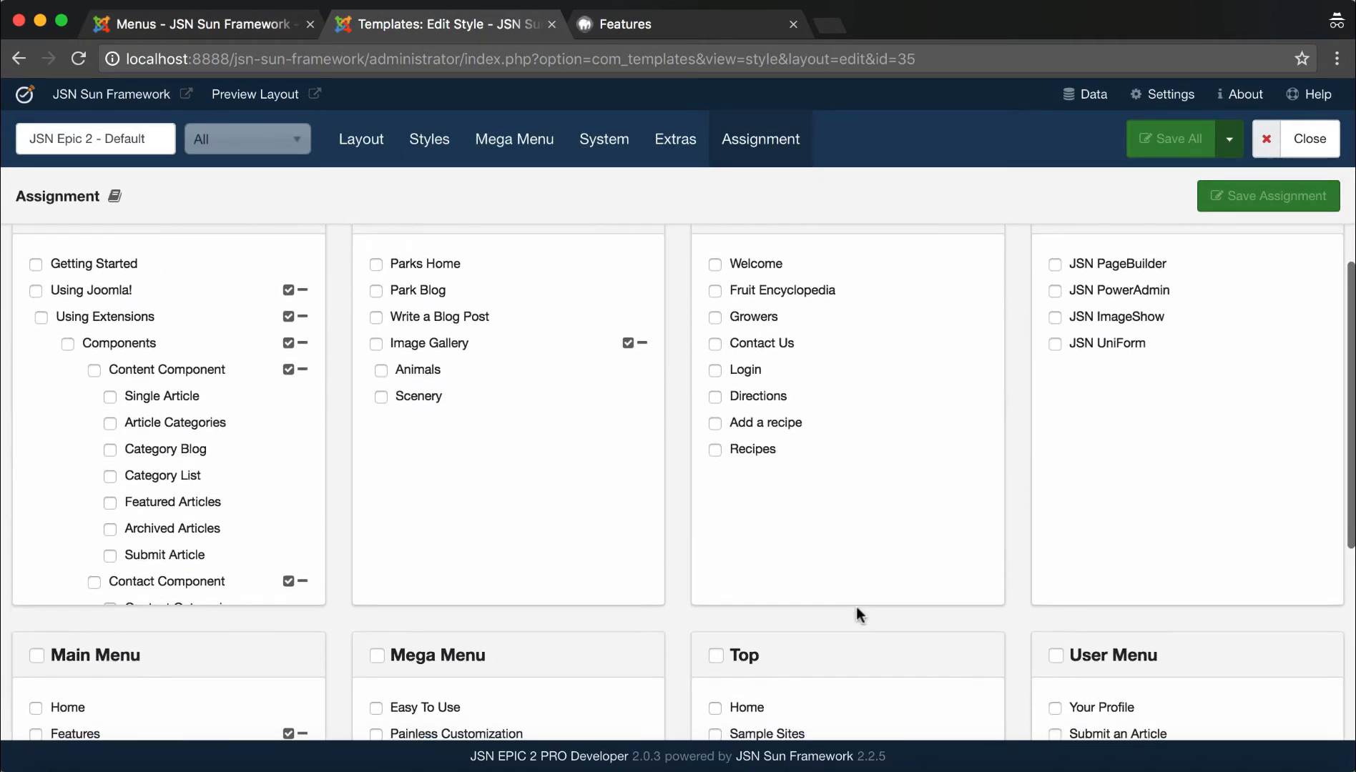
scroll(855, 605, down, 5)
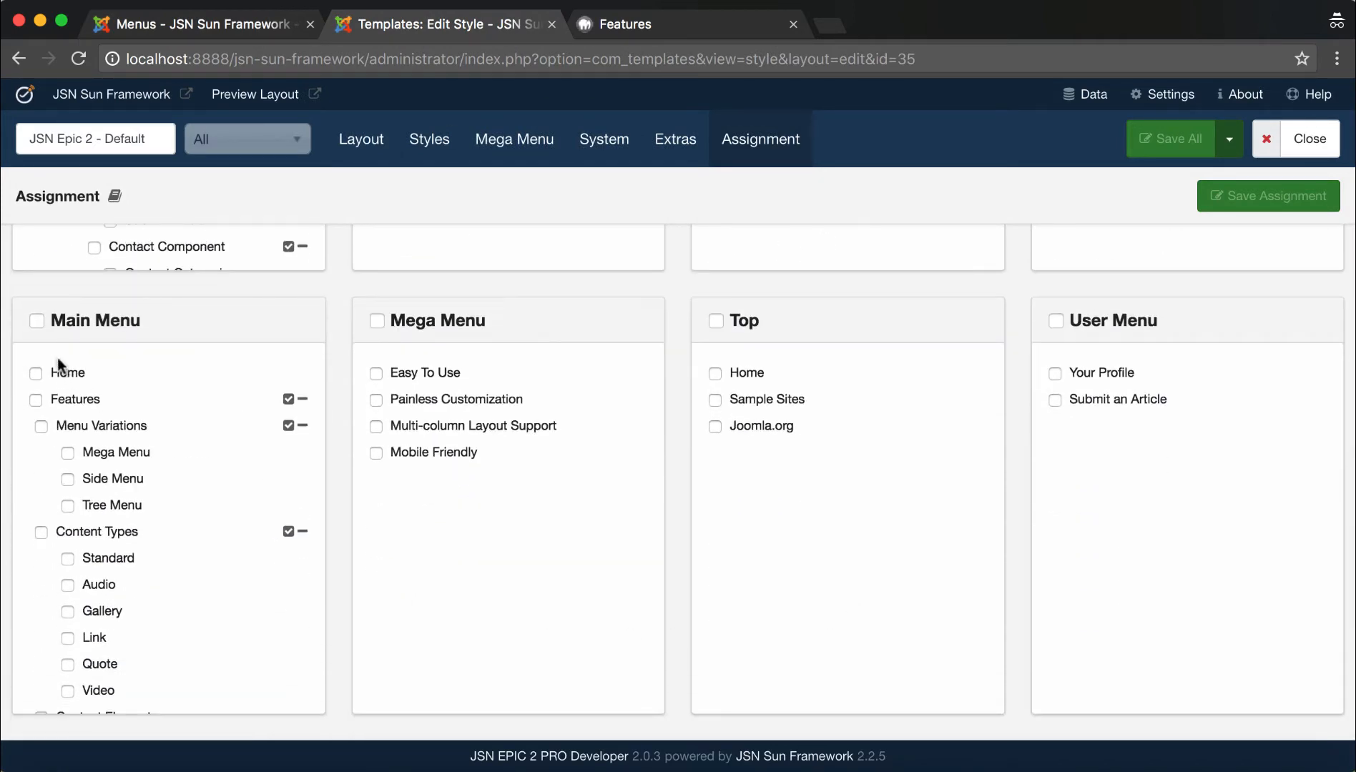
click(36, 320)
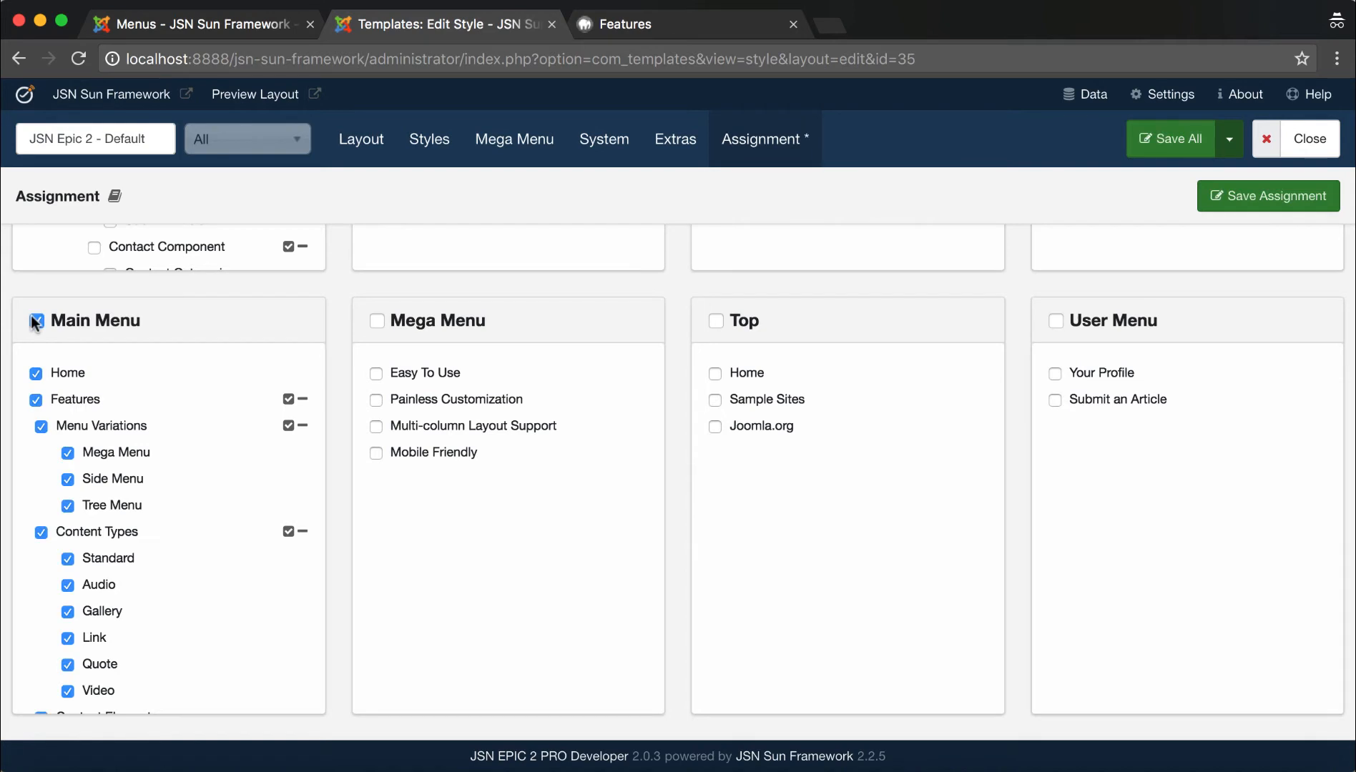
click(377, 320)
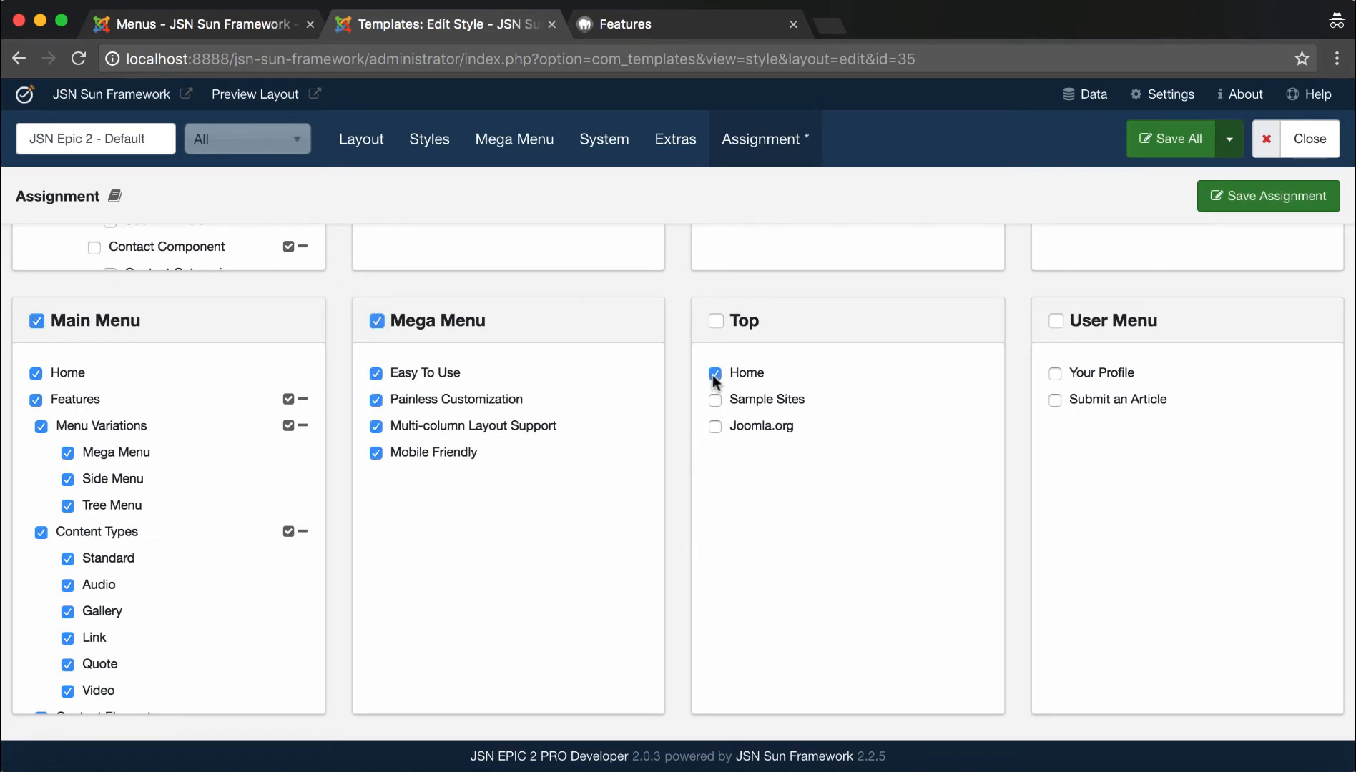
click(715, 400)
click(376, 321)
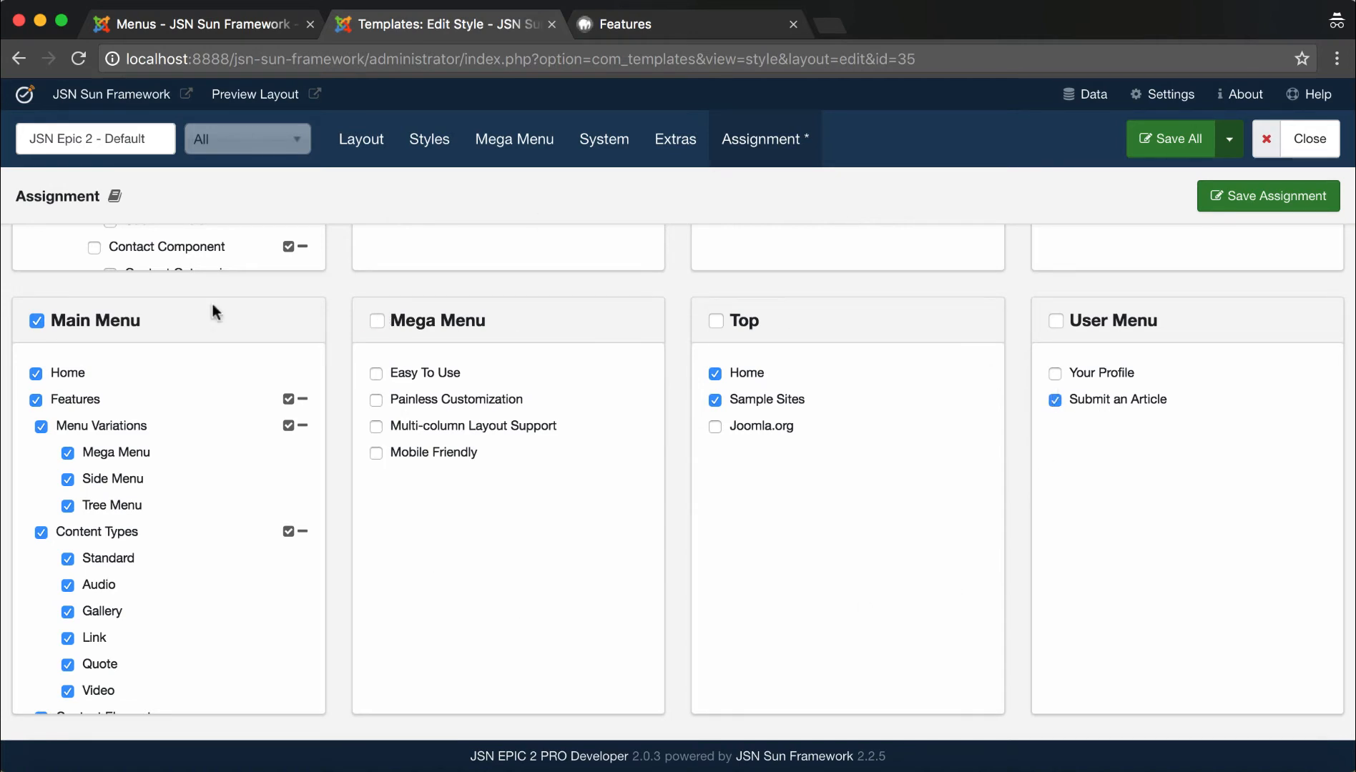
click(37, 321)
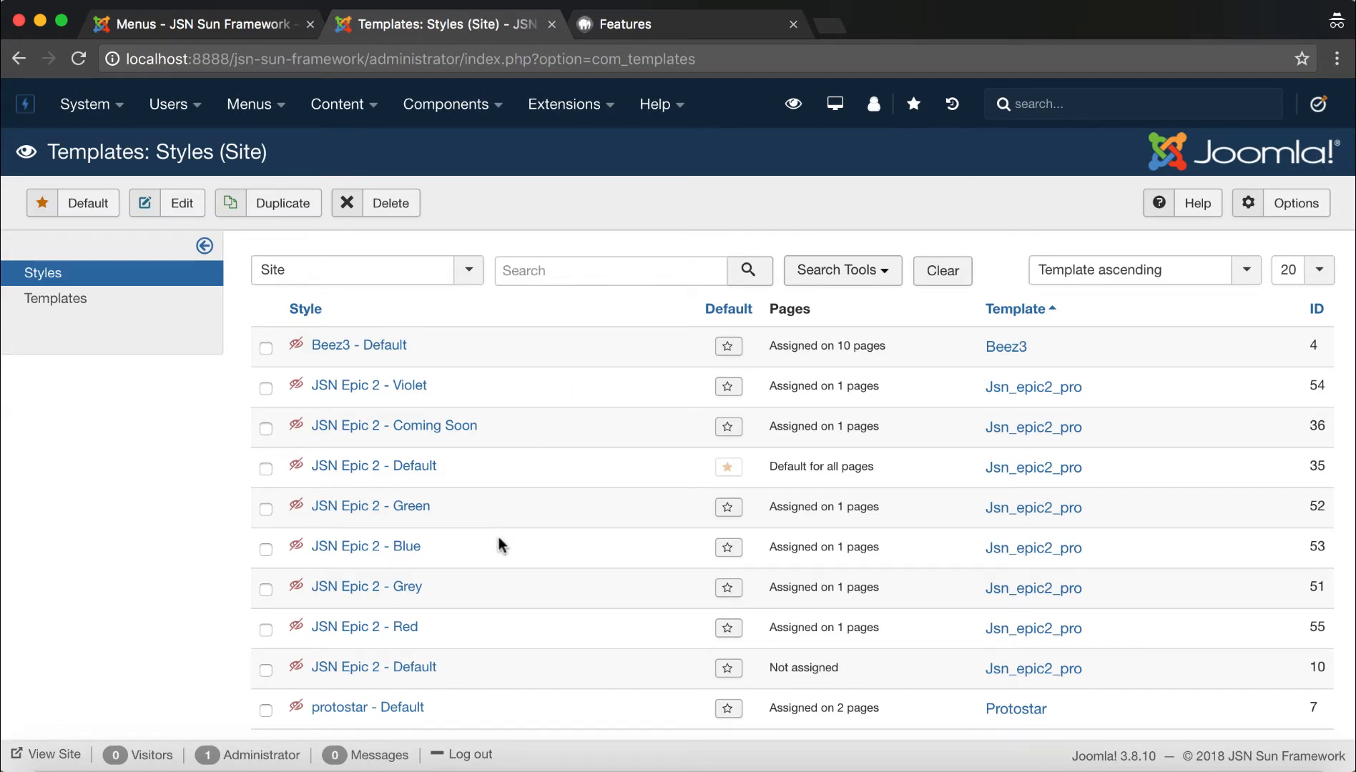
Duplicate the JSN Epic 2 - Green template style and open the copy for editing
scroll(498, 538, down, 1)
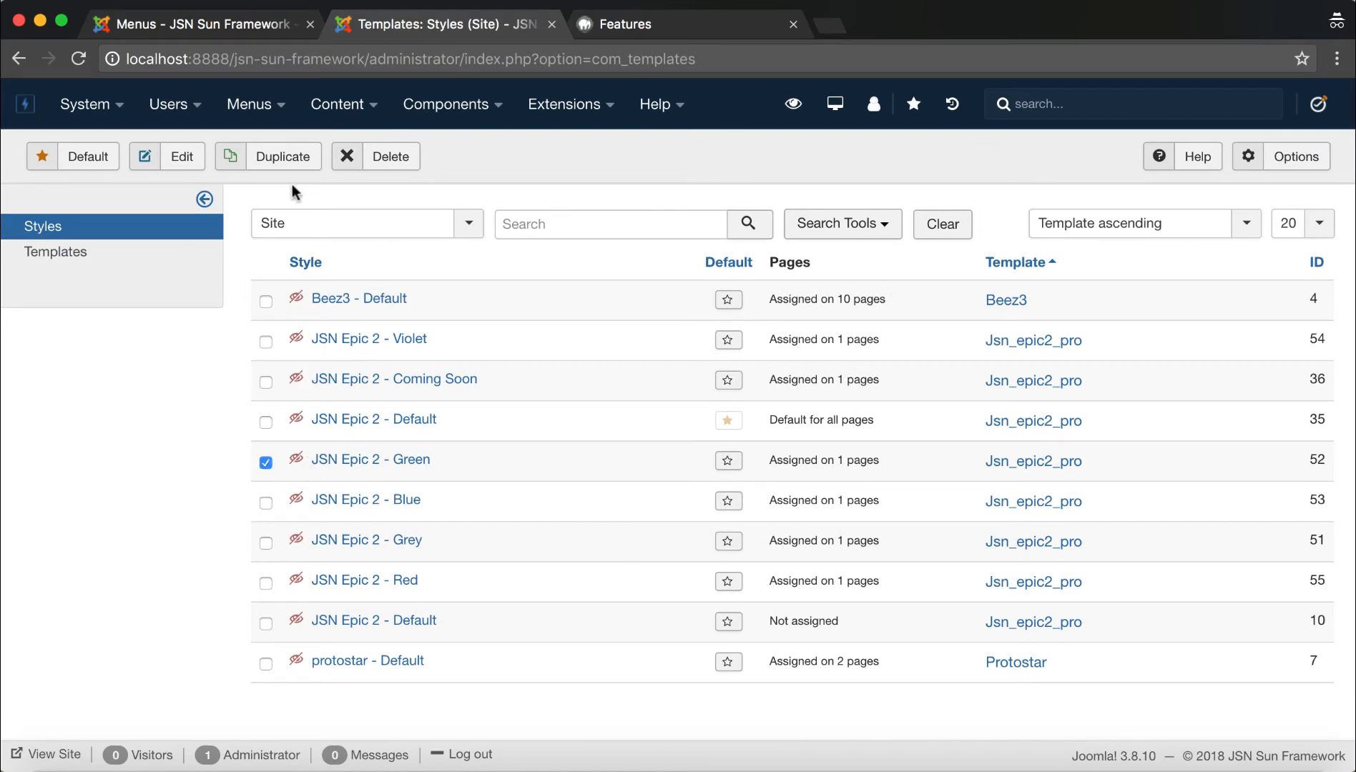
click(290, 161)
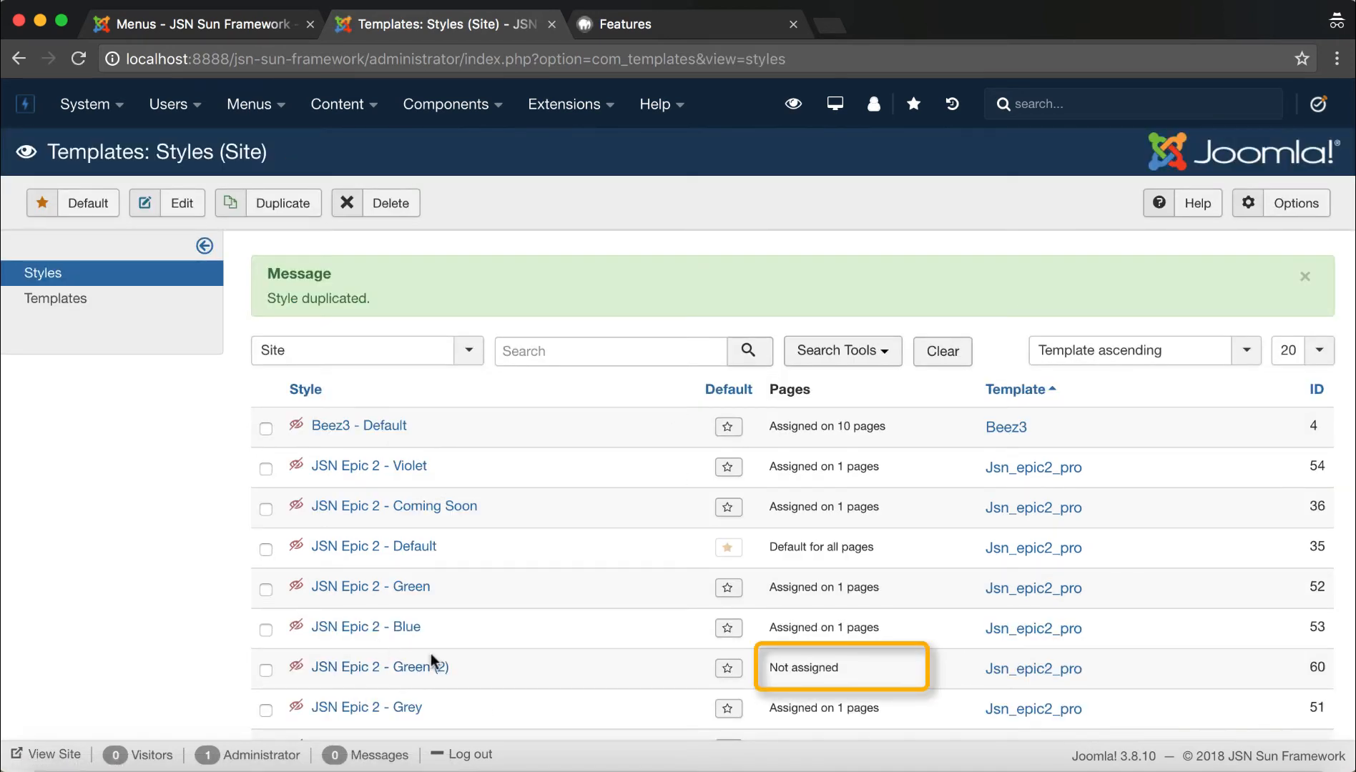
click(417, 672)
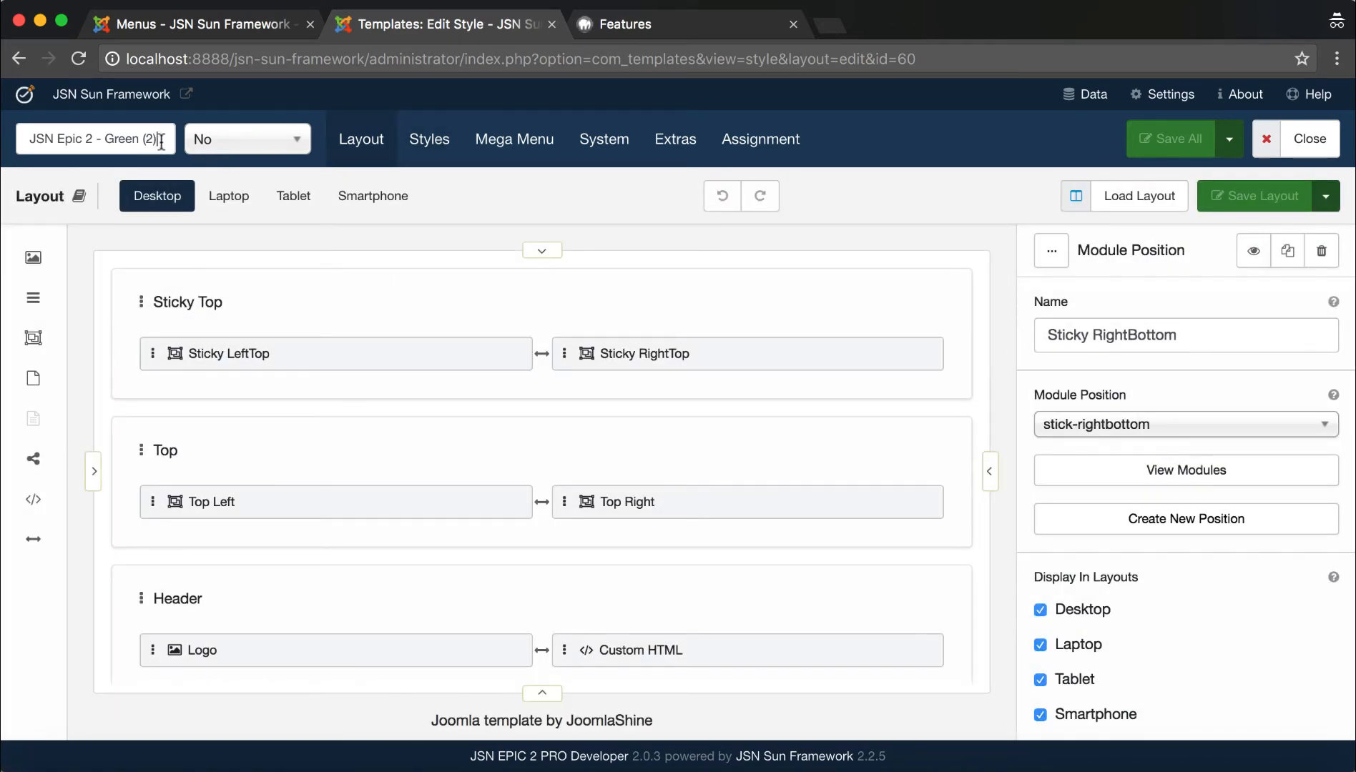
Rename the duplicated style as "JSN Epic 2 - Custom for Feature page"
drag(158, 139, 108, 136)
text(Custom for)
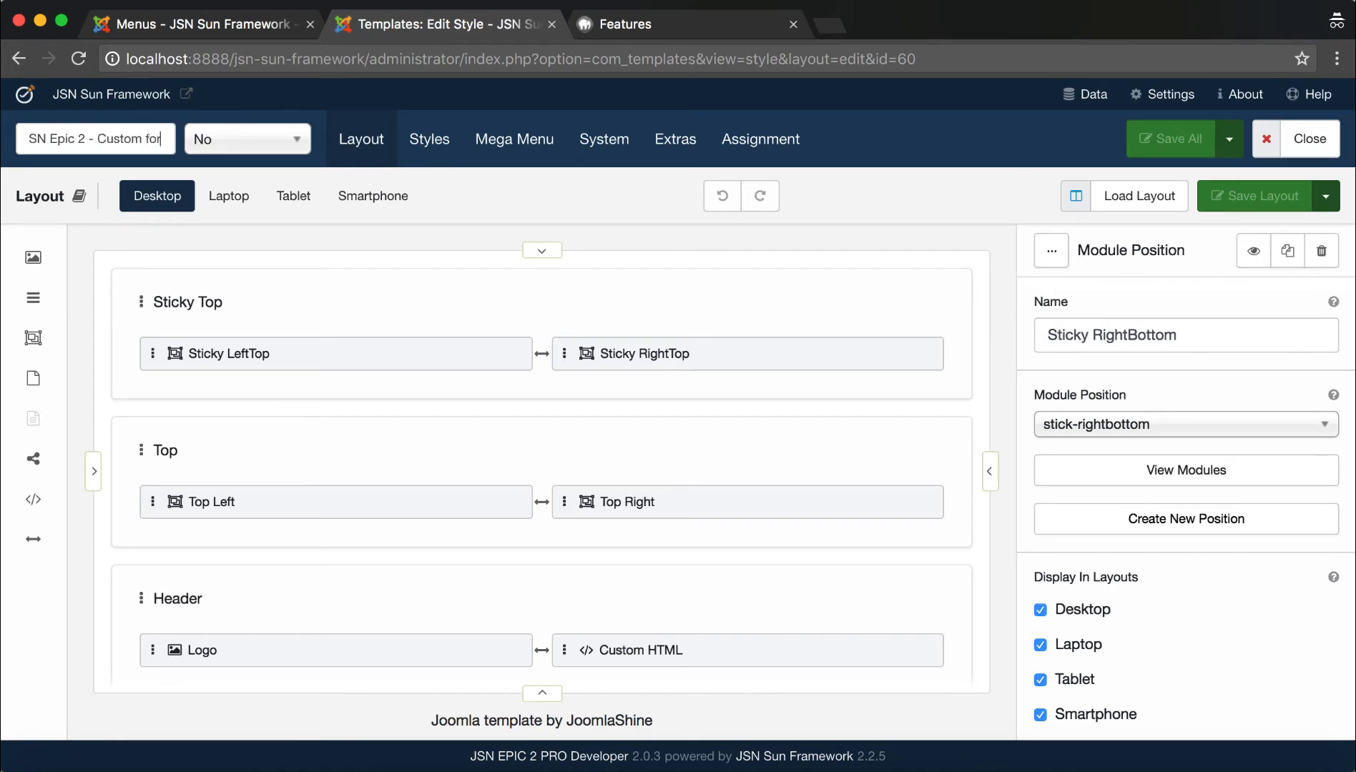
text( Featu)
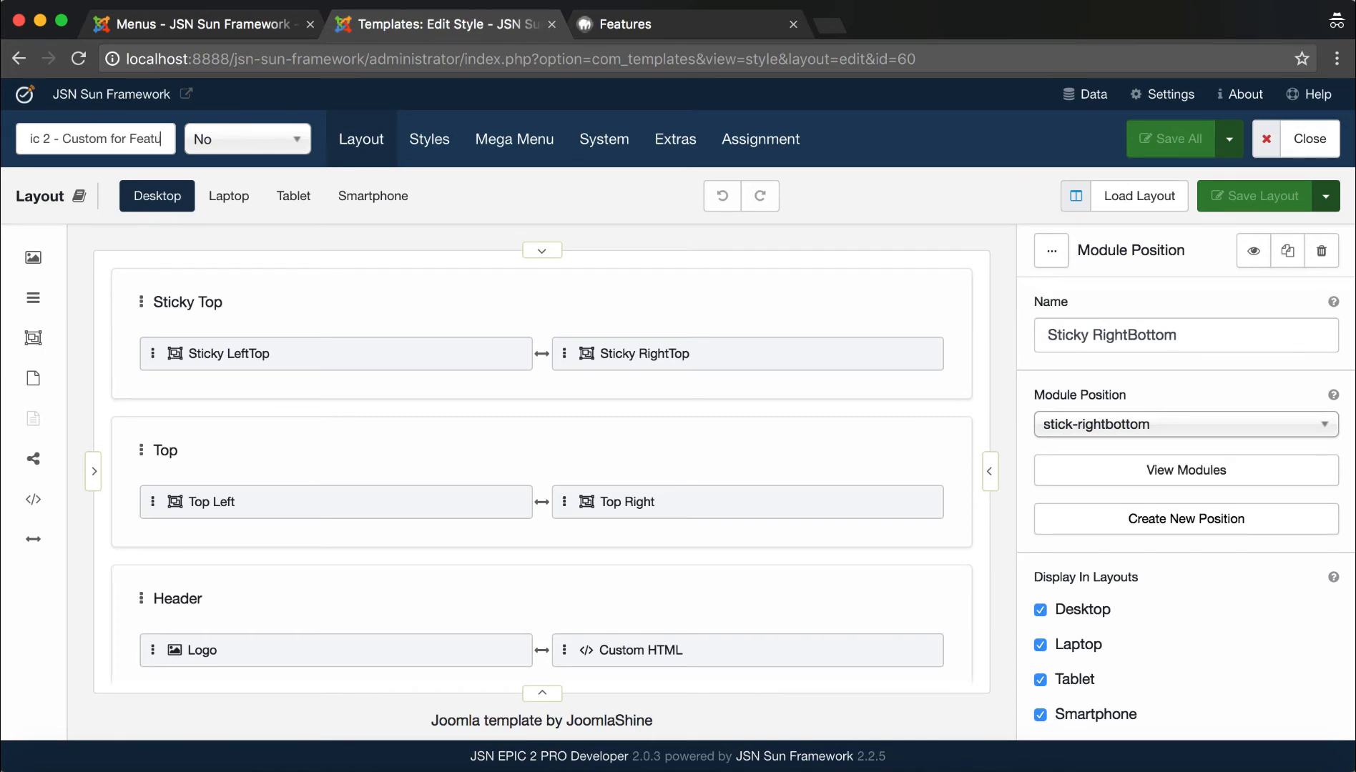
text(re page)
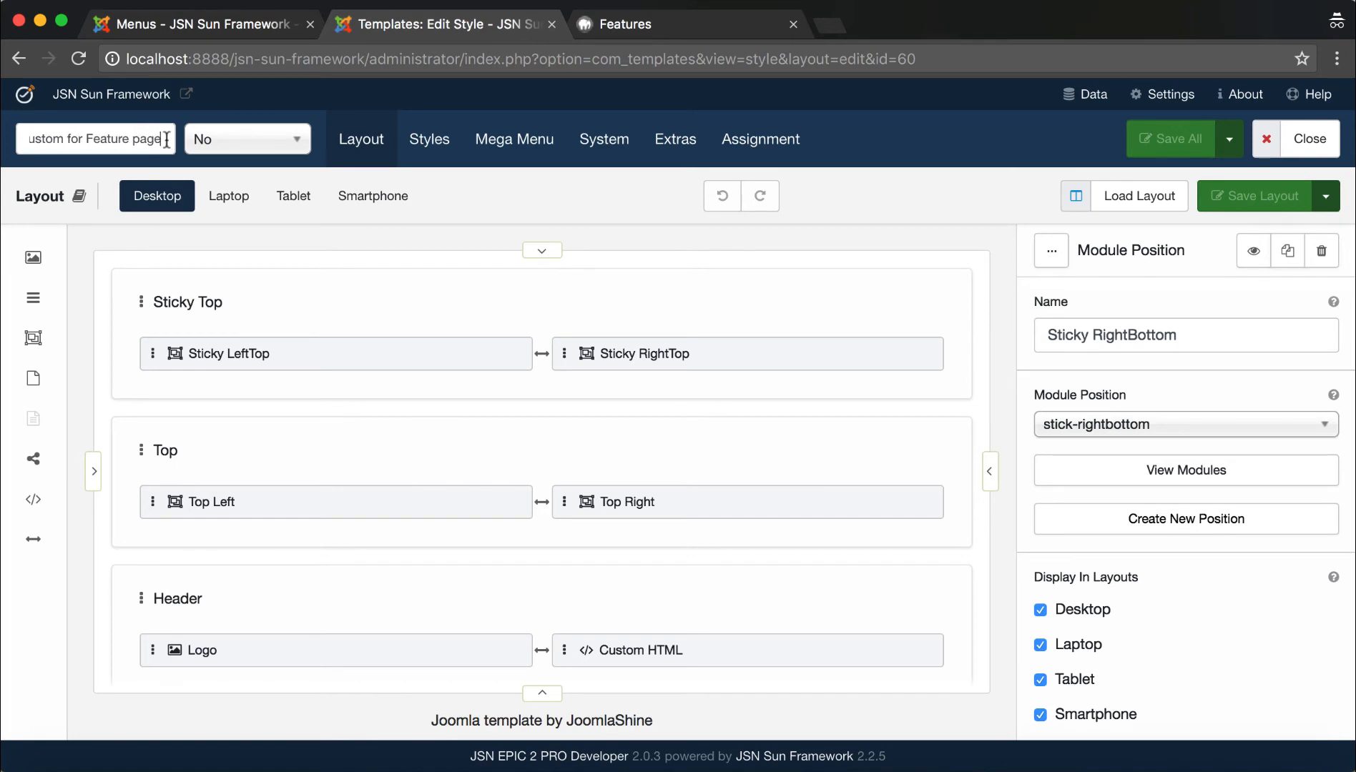
drag(167, 139, 115, 141)
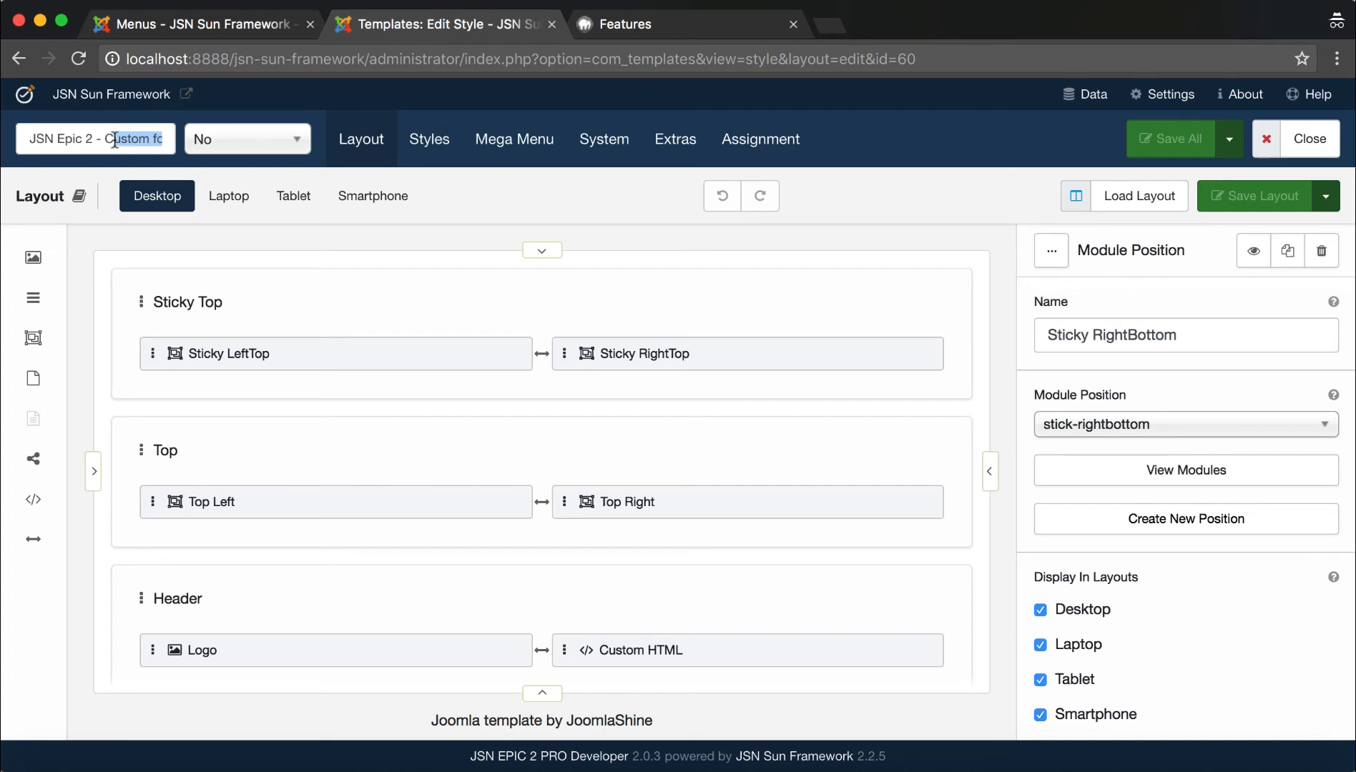
Load the Custom style preset into the duplicated template's Styles settings
click(431, 157)
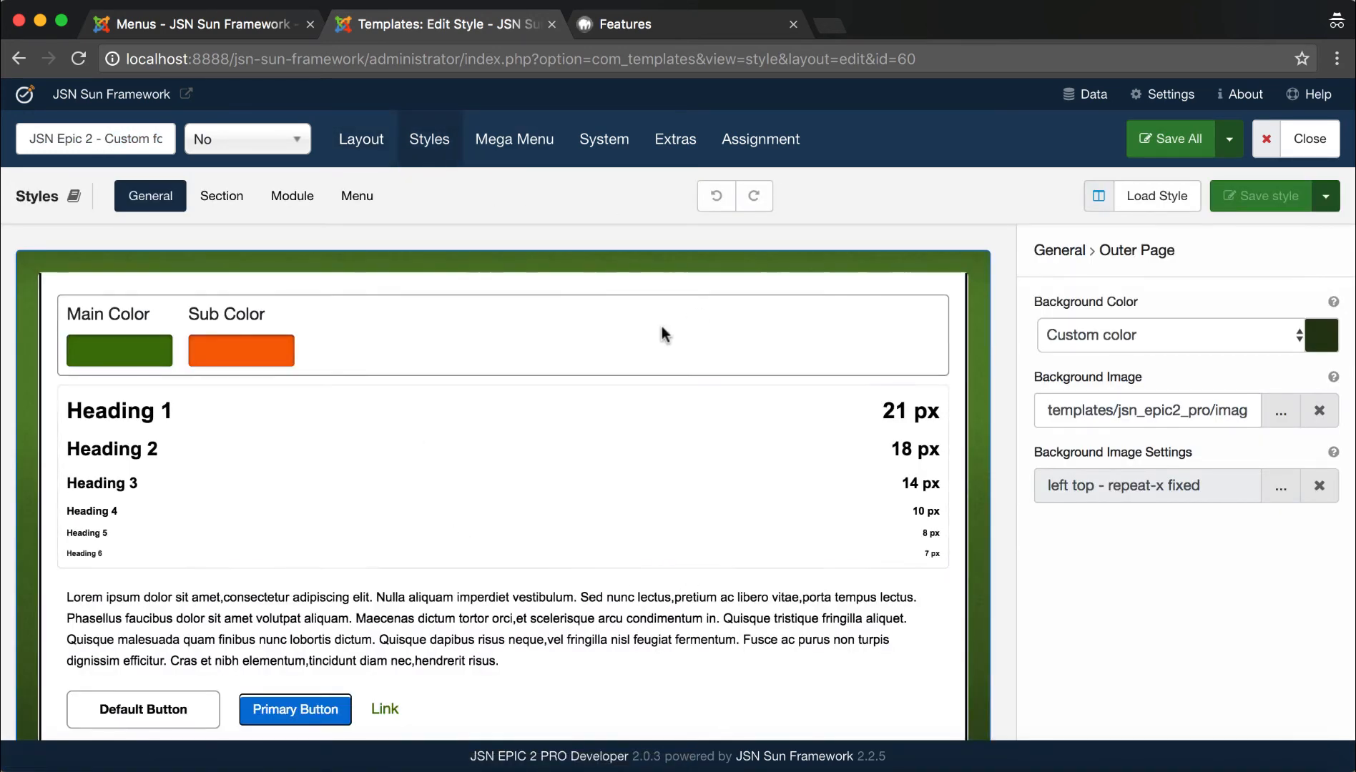
click(1130, 200)
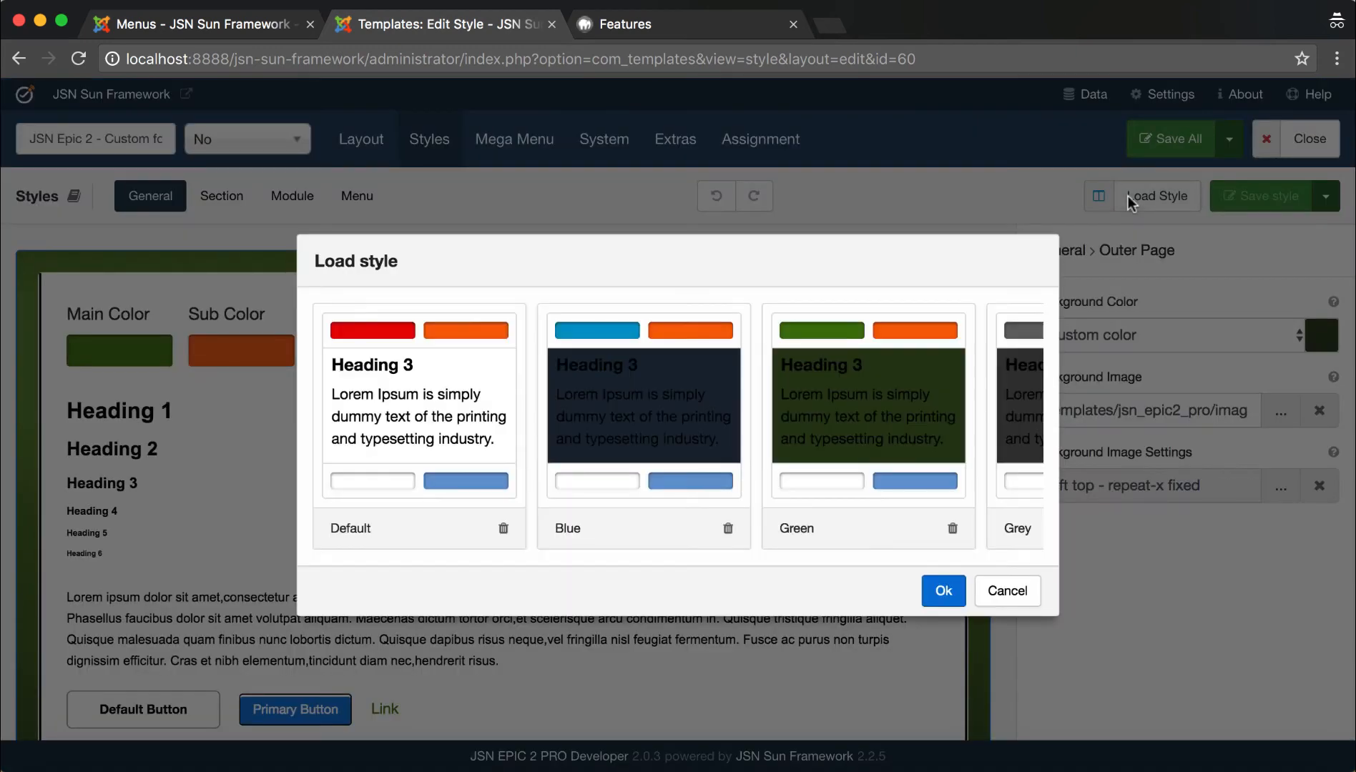
scroll(881, 414, right, 10)
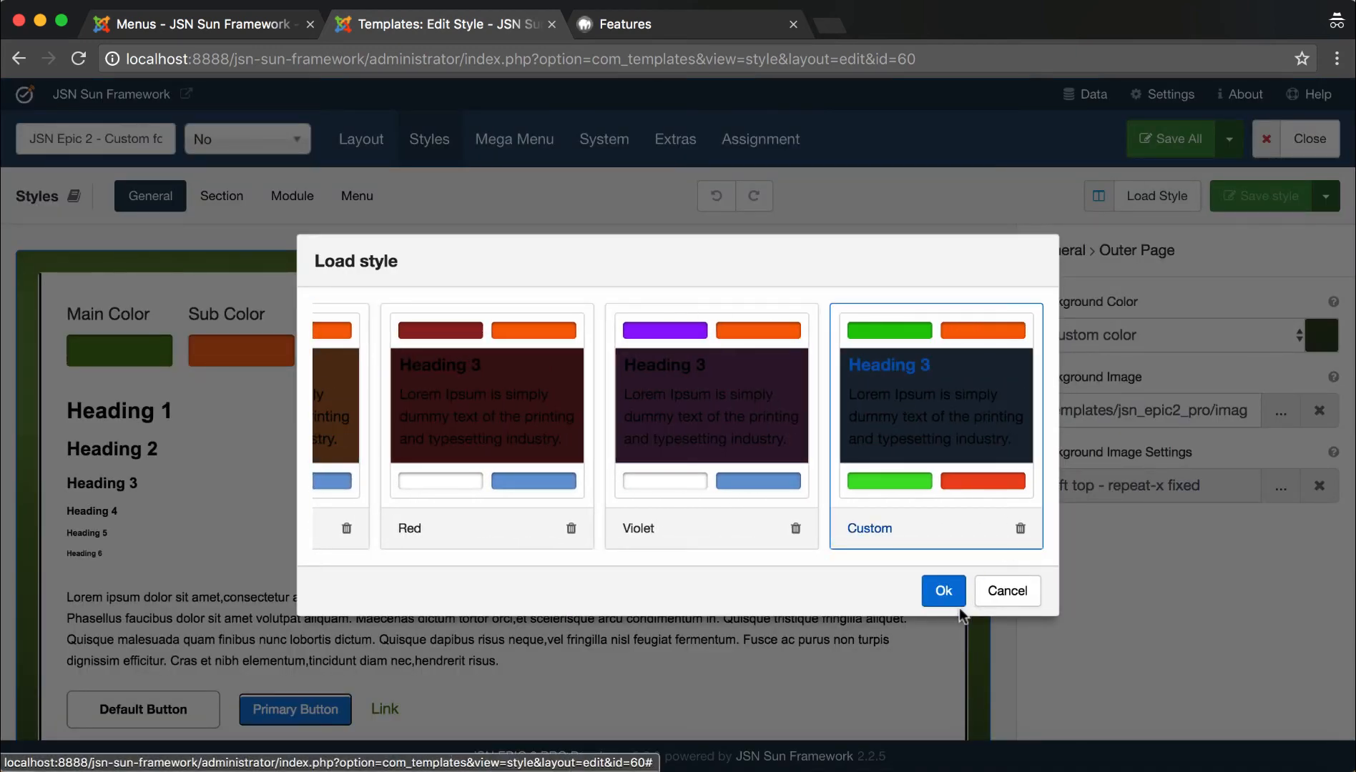
click(944, 589)
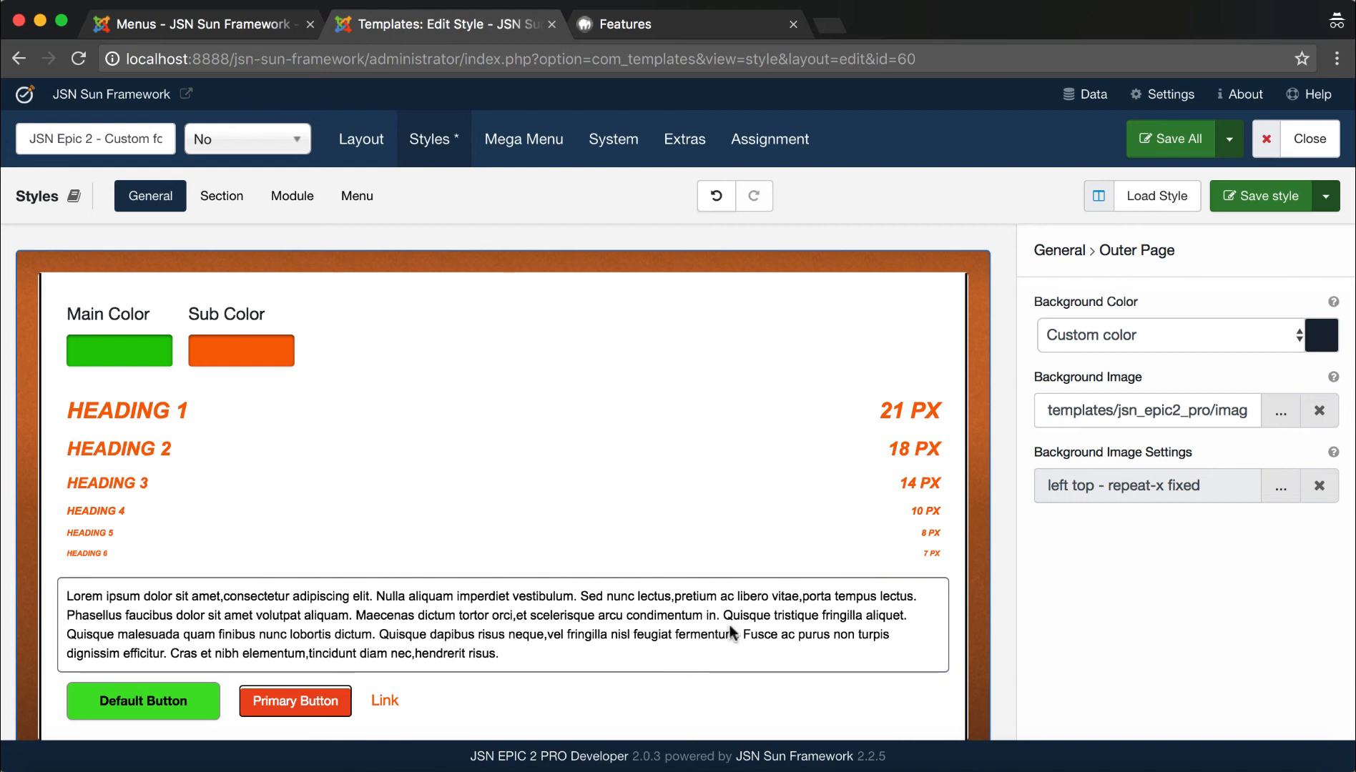
Set the General content text to the custom color #ec3636
click(717, 636)
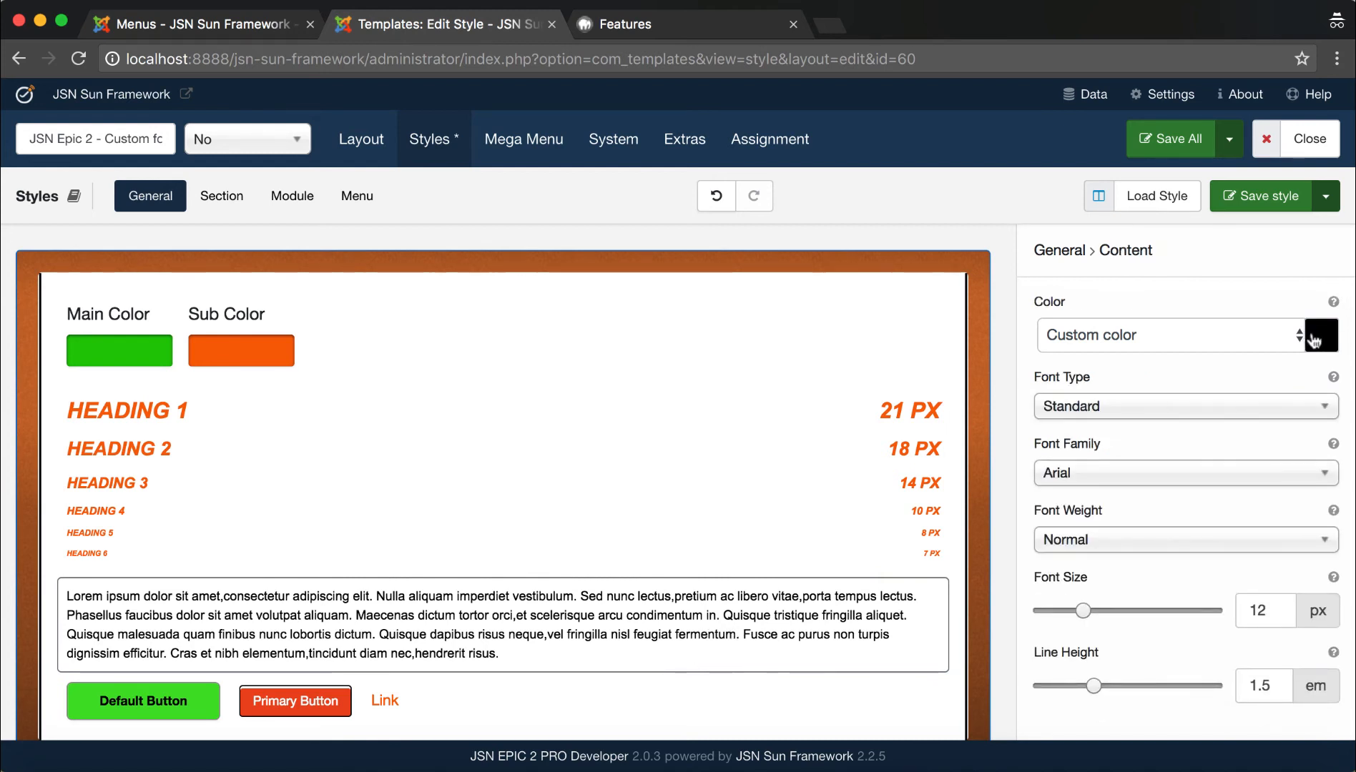
click(1314, 341)
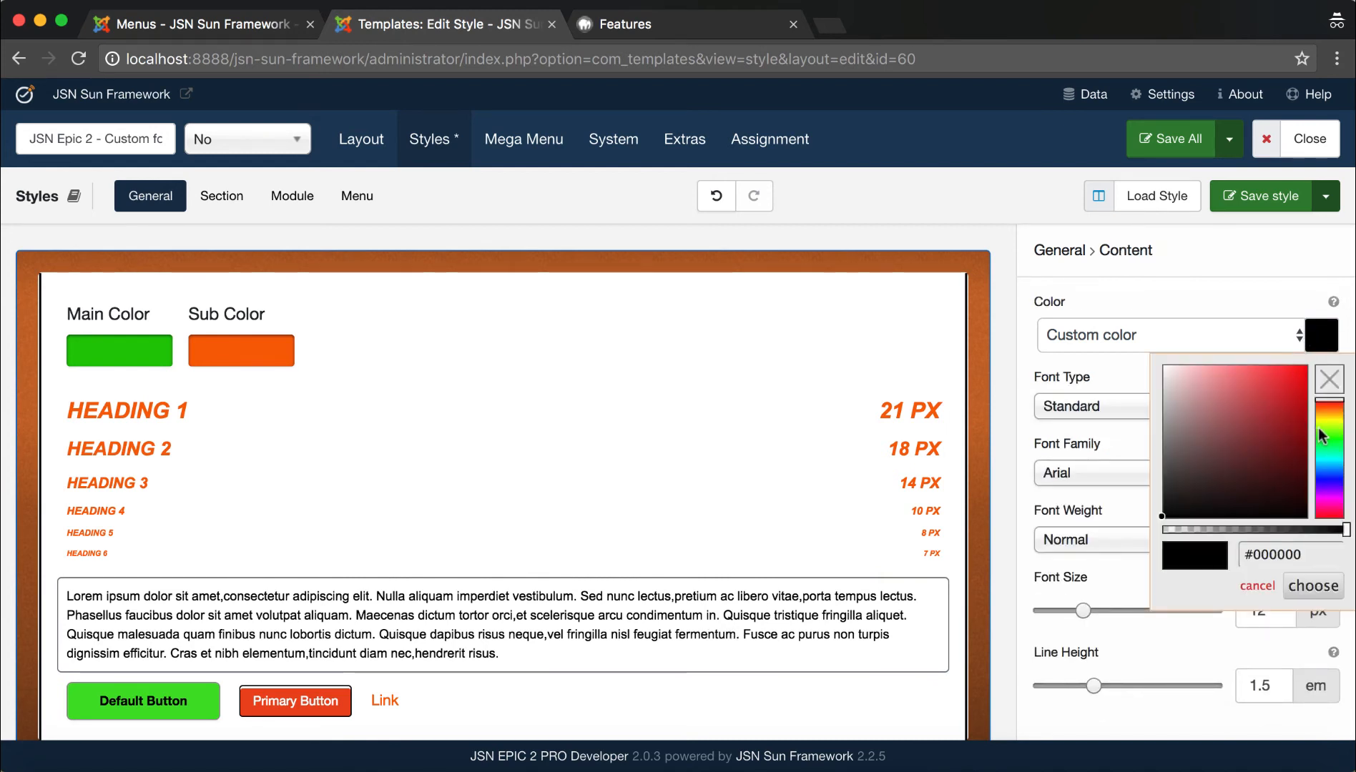
click(1273, 375)
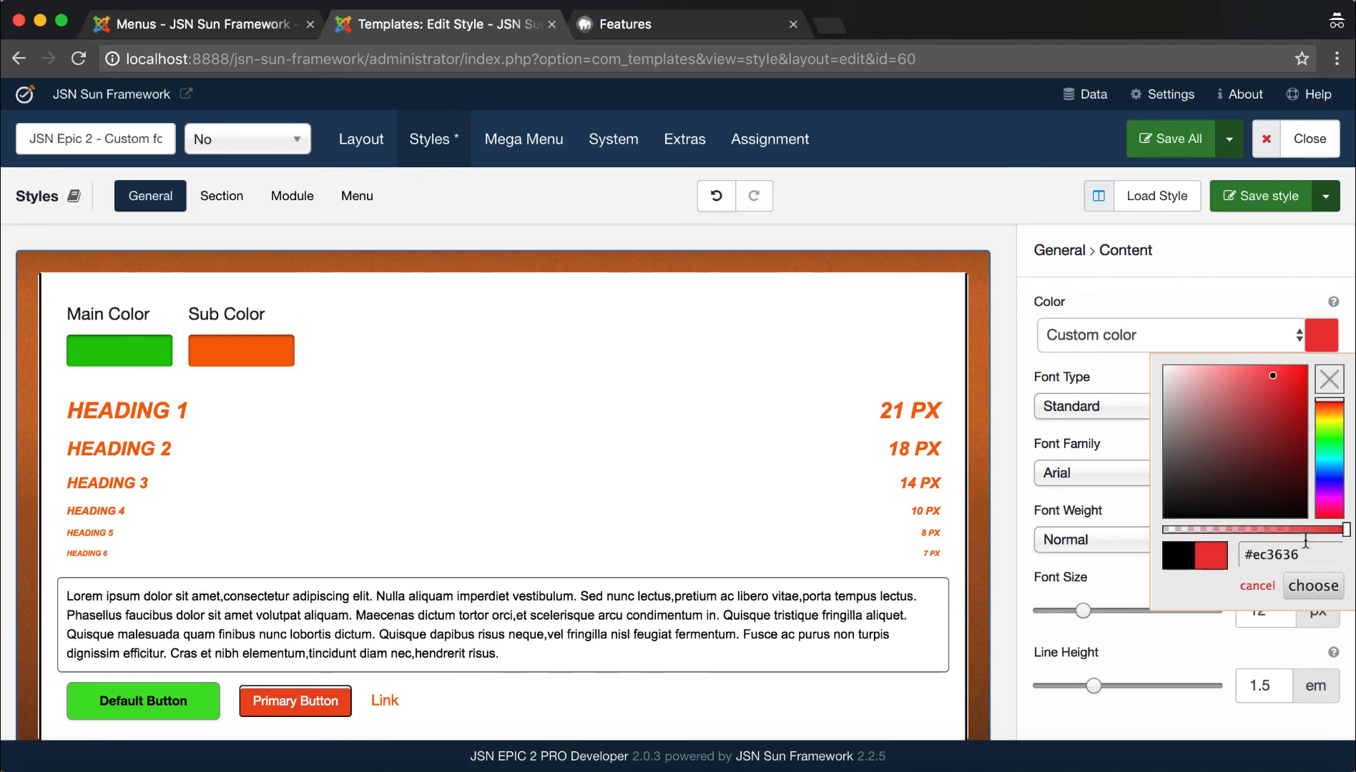
click(1314, 587)
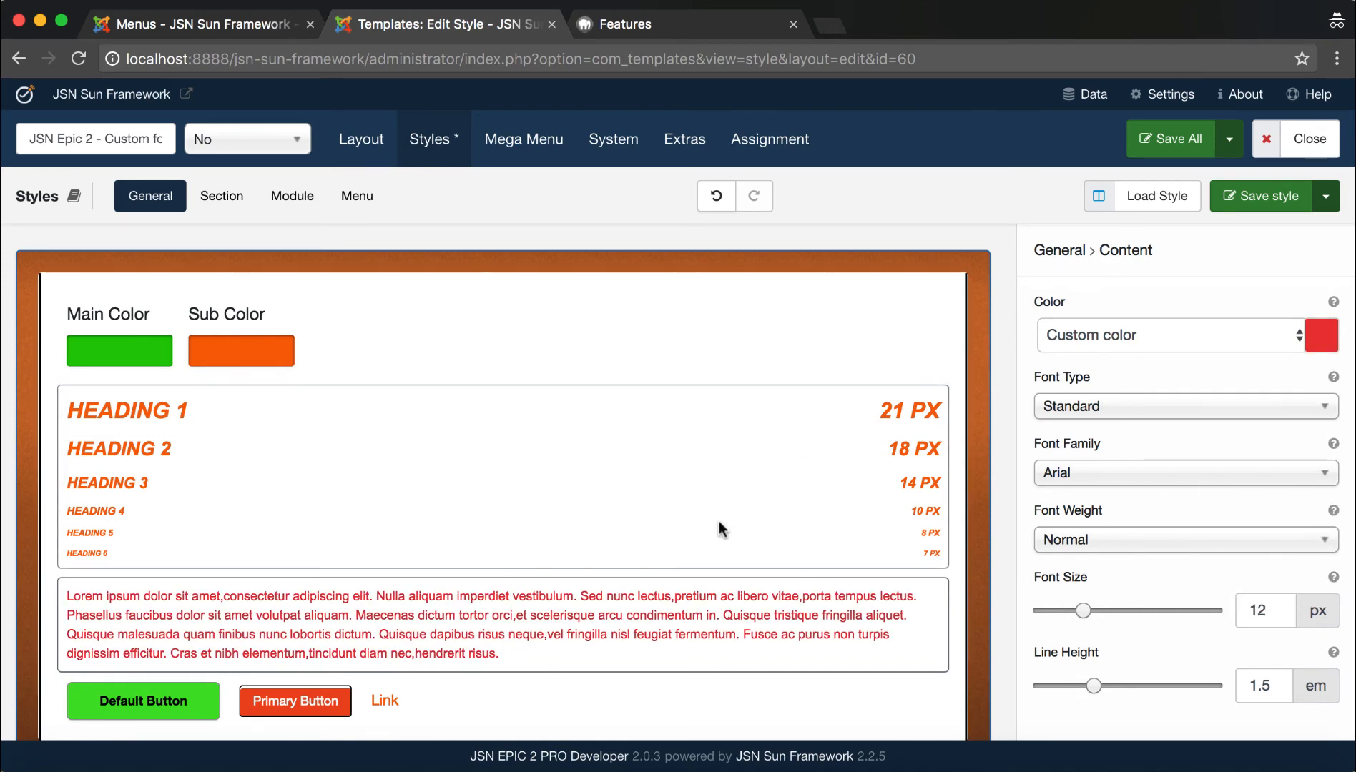
Review the Section styles of the template copy and save the style changes
click(221, 201)
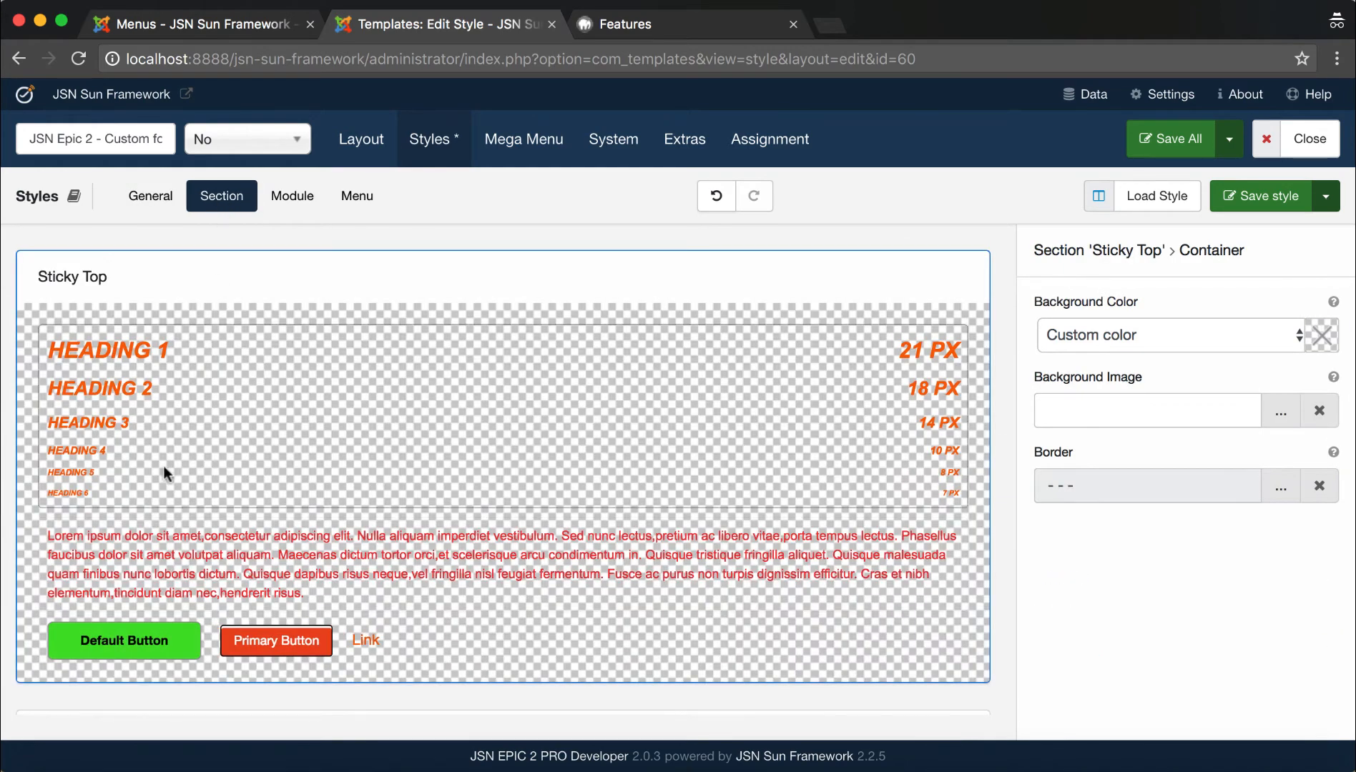
scroll(535, 559, down, 5)
scroll(535, 558, down, 15)
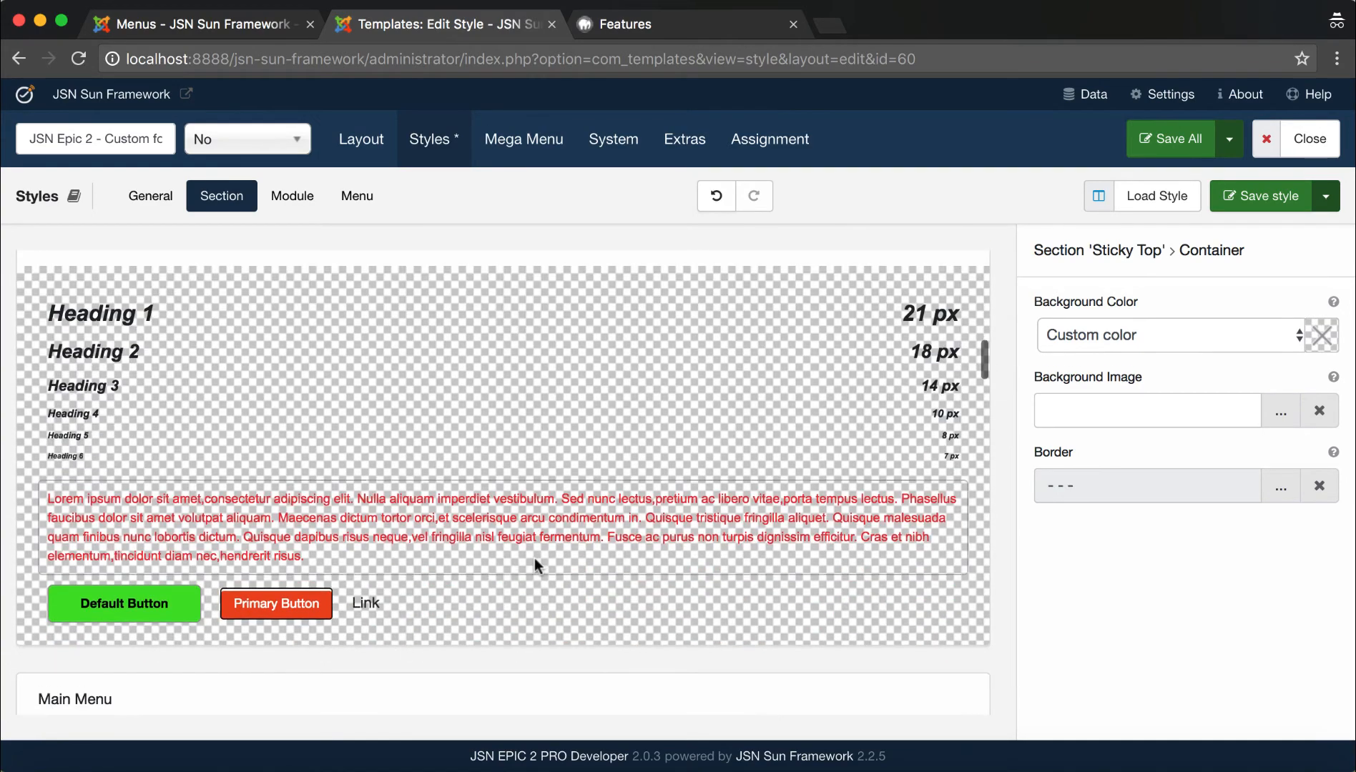
scroll(534, 558, up, 4)
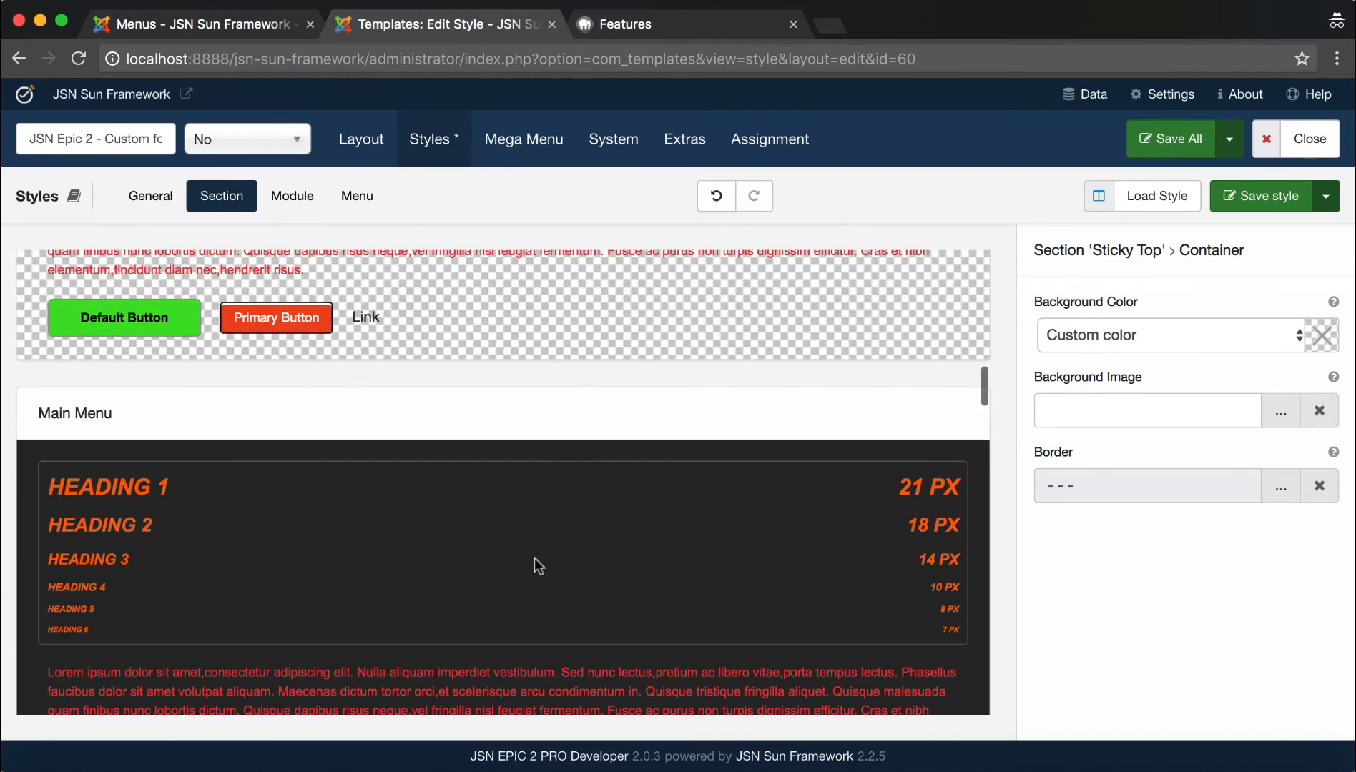
scroll(534, 558, down, 8)
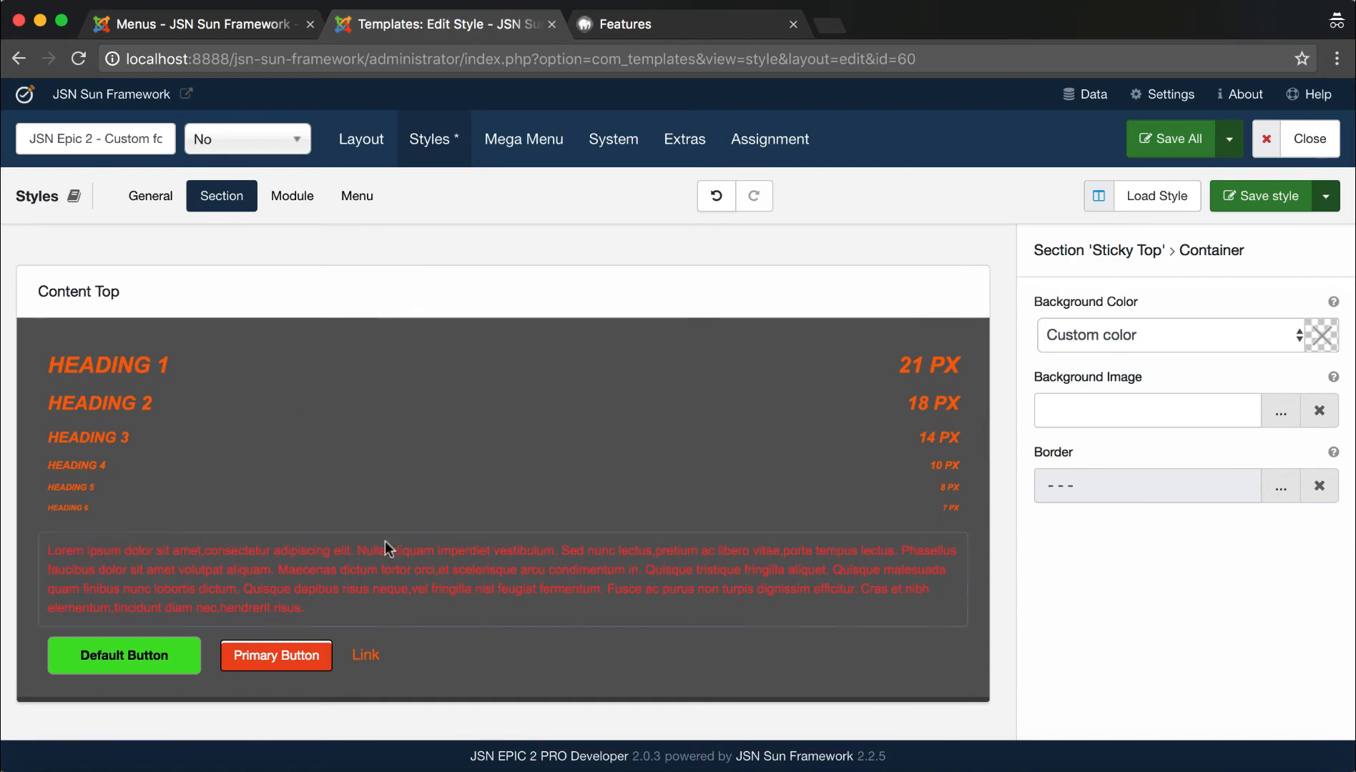
scroll(385, 548, down, 10)
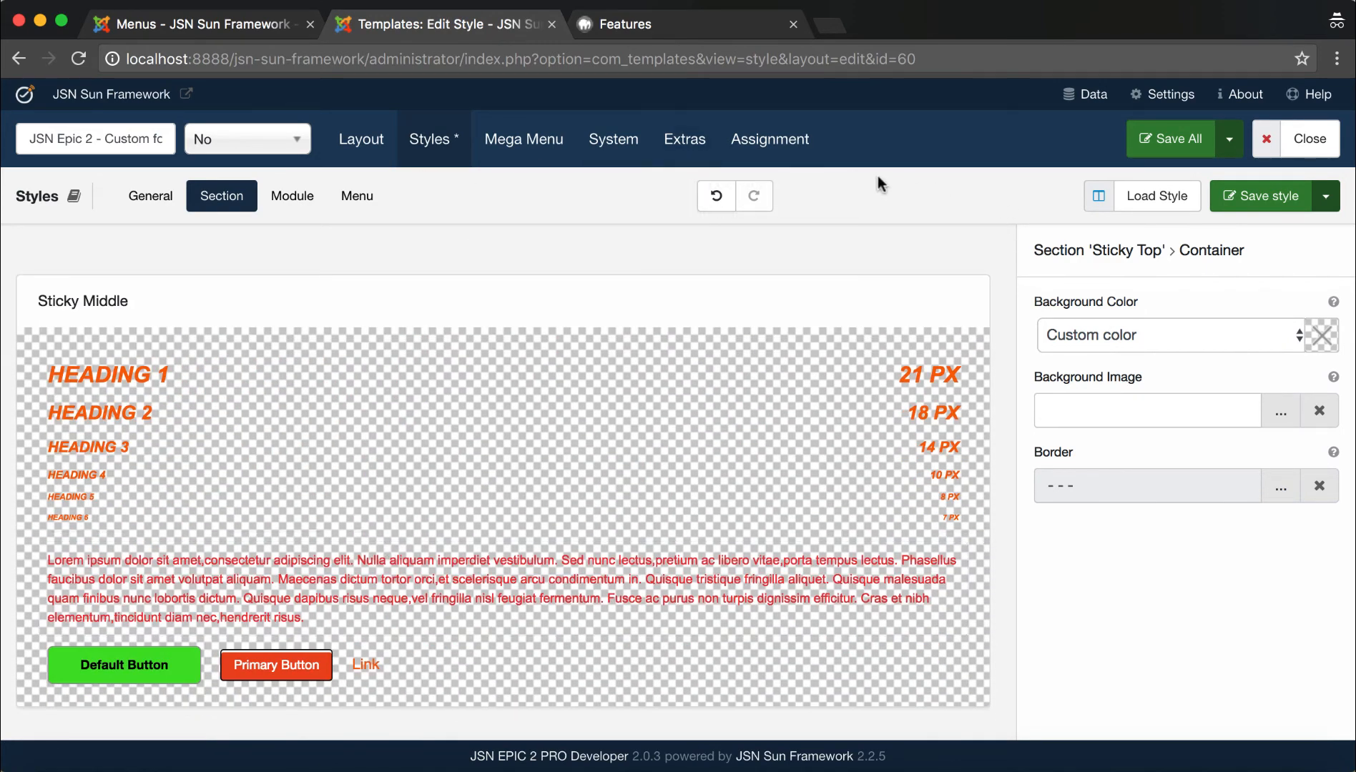
click(1253, 204)
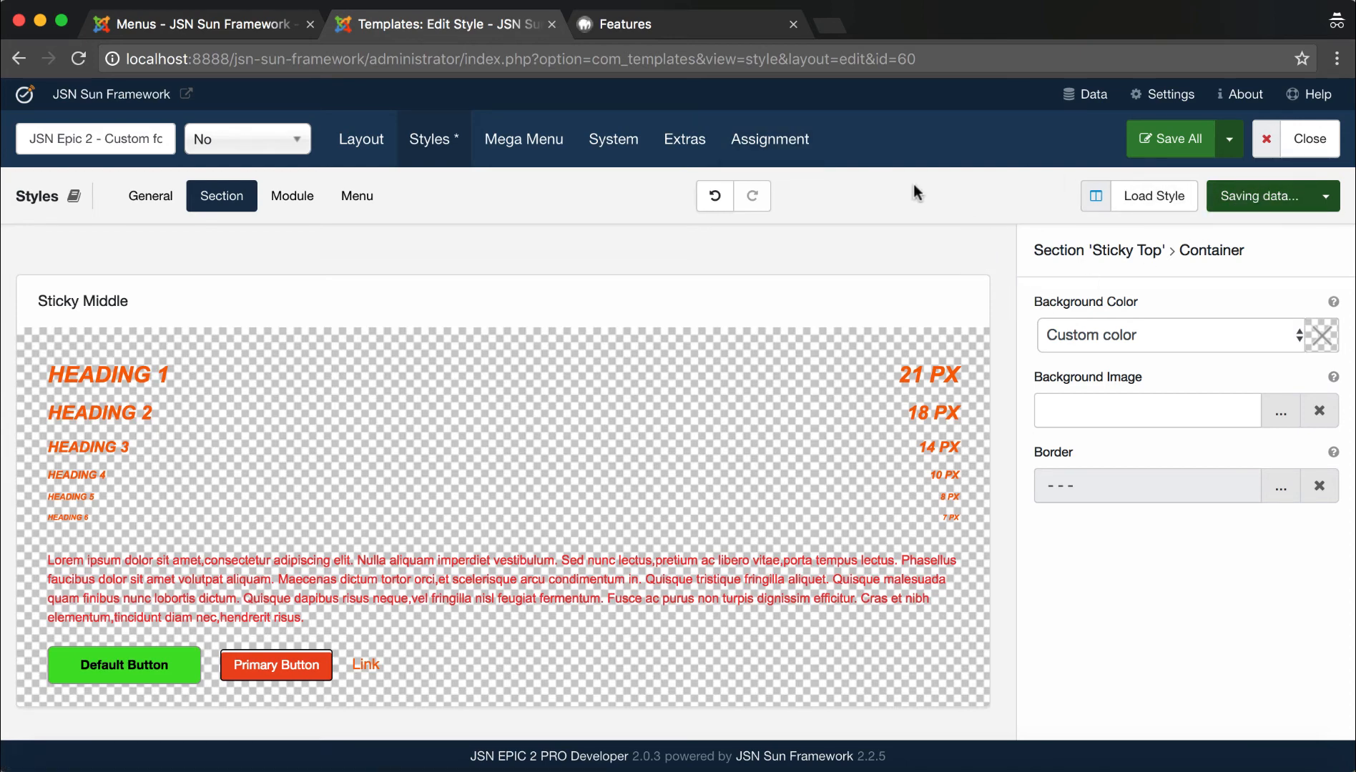
Assign the custom style only to the Features item of the Main Menu, then save everything and close the style editor
click(762, 152)
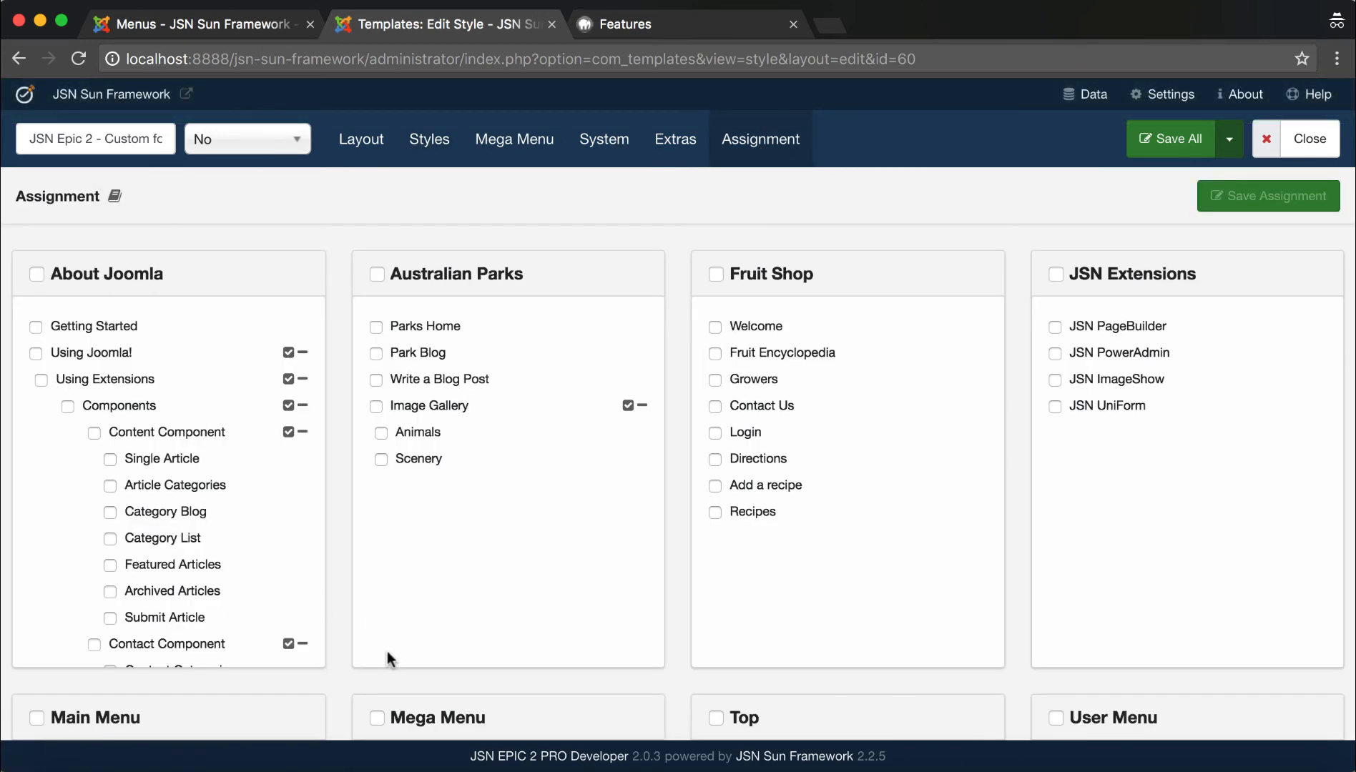
scroll(344, 688, down, 5)
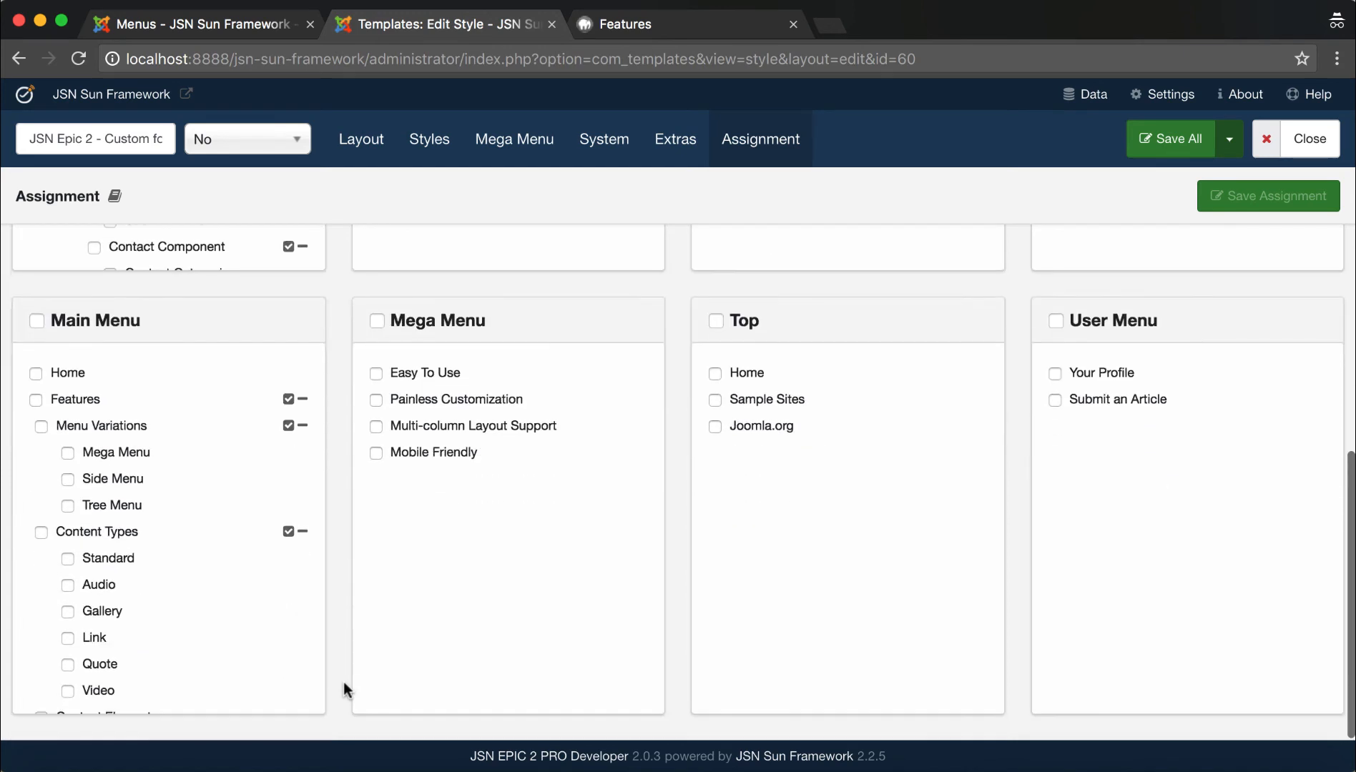
scroll(188, 502, down, 10)
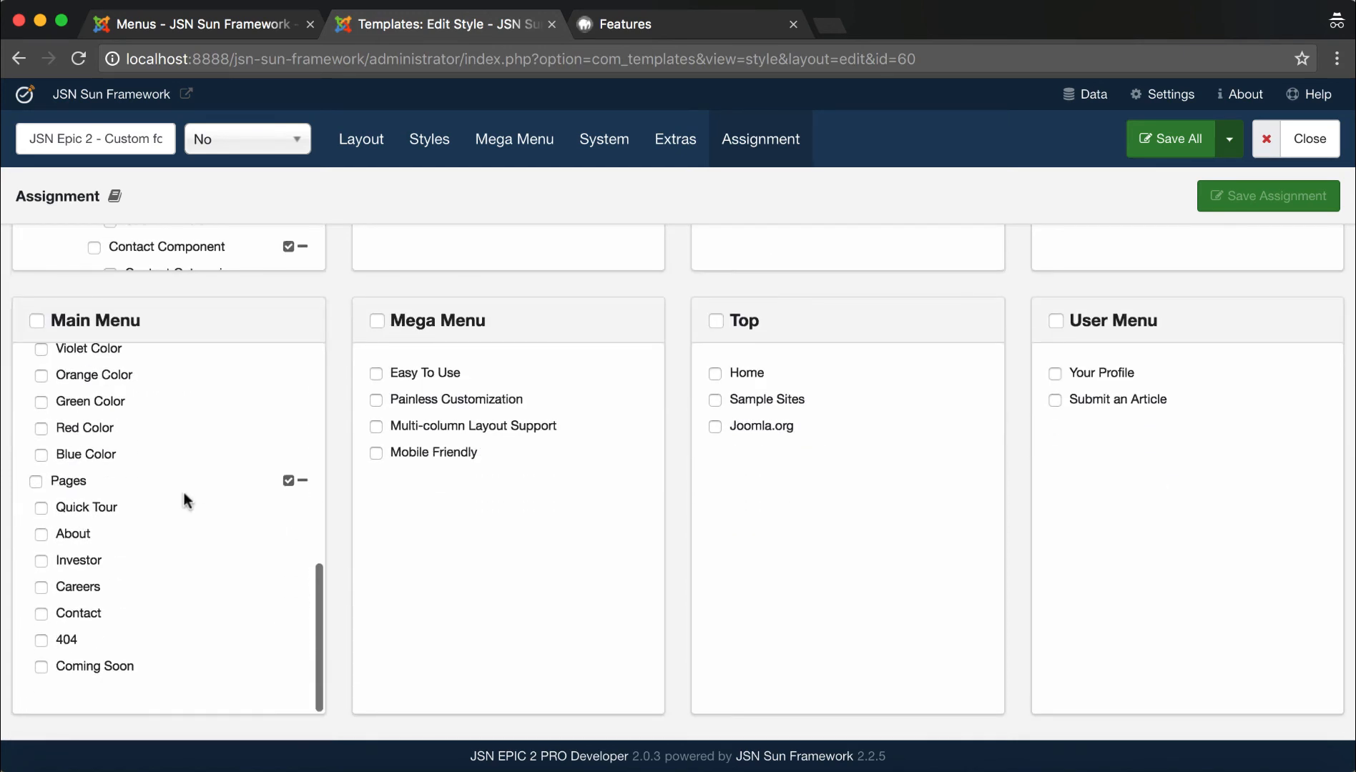
scroll(187, 501, up, 5)
scroll(187, 499, up, 5)
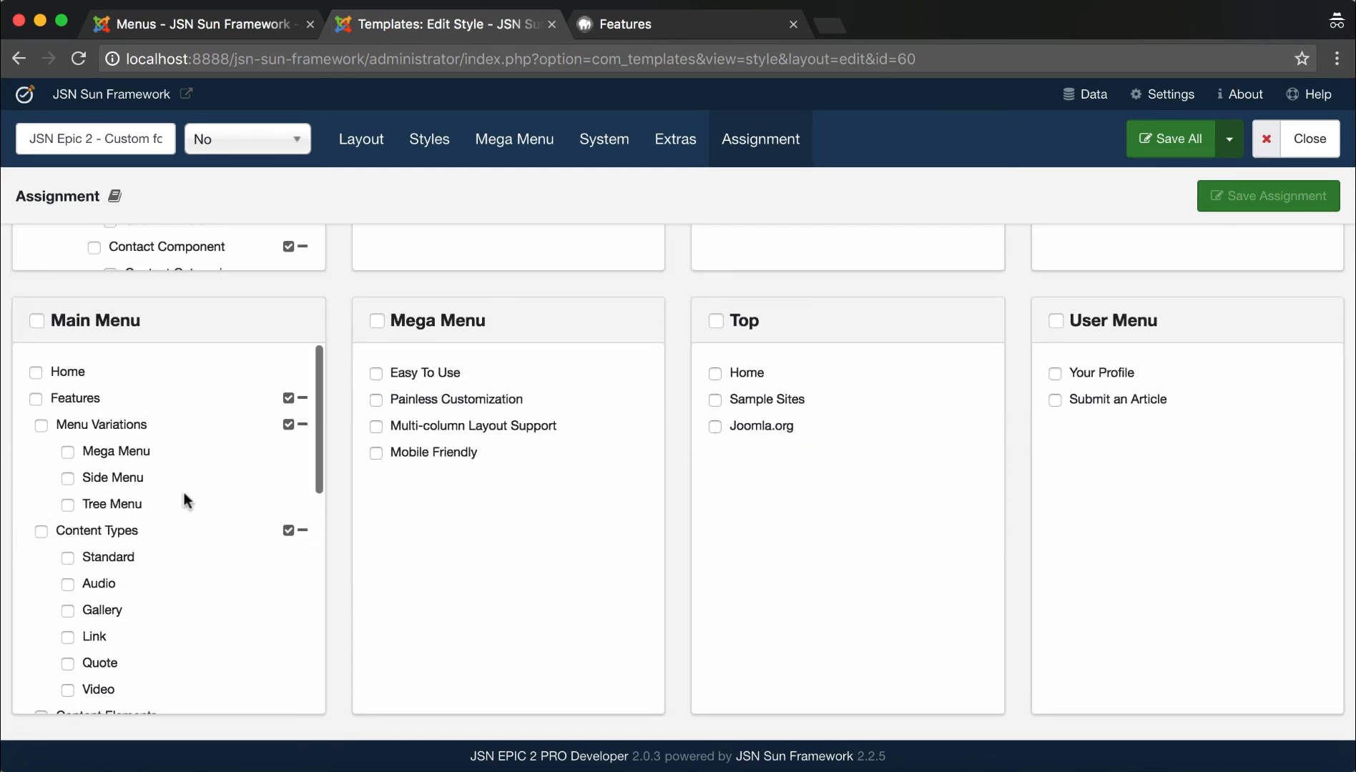
click(35, 398)
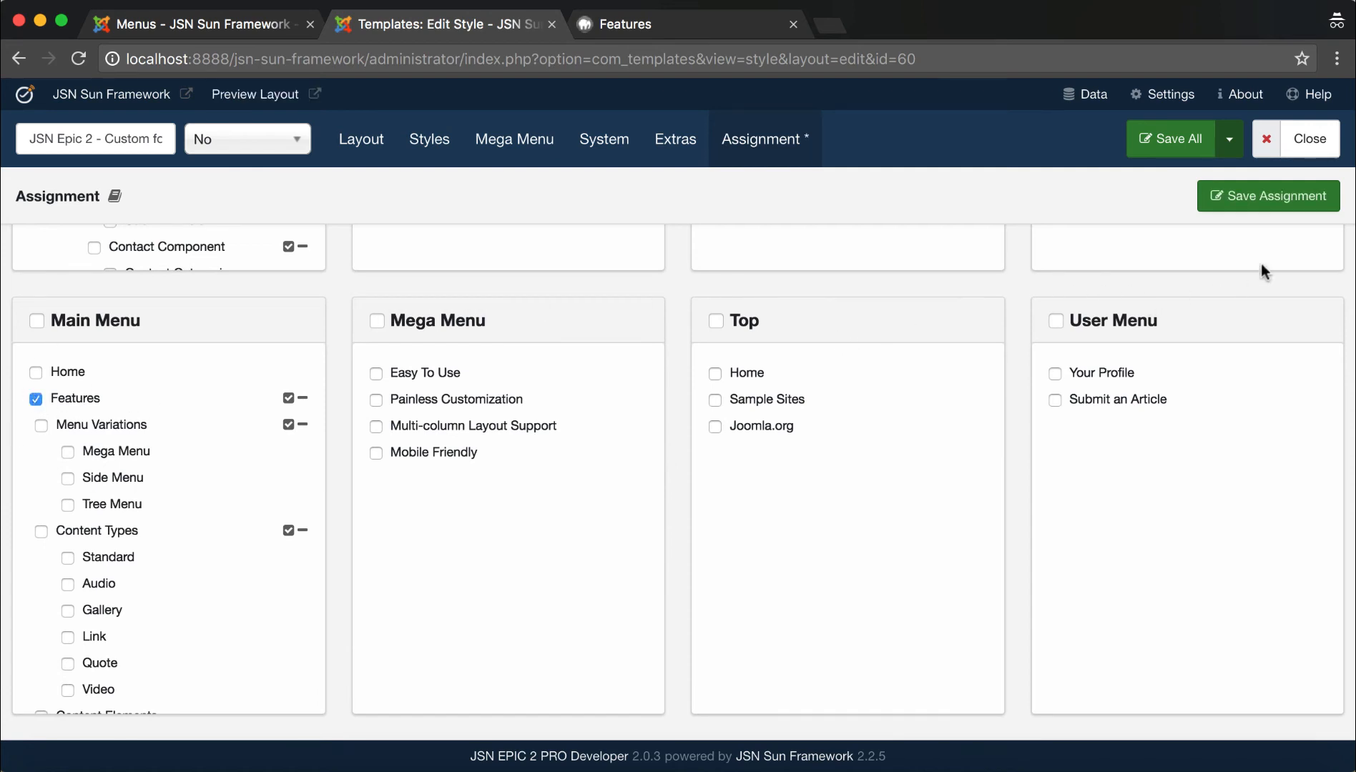
click(1283, 195)
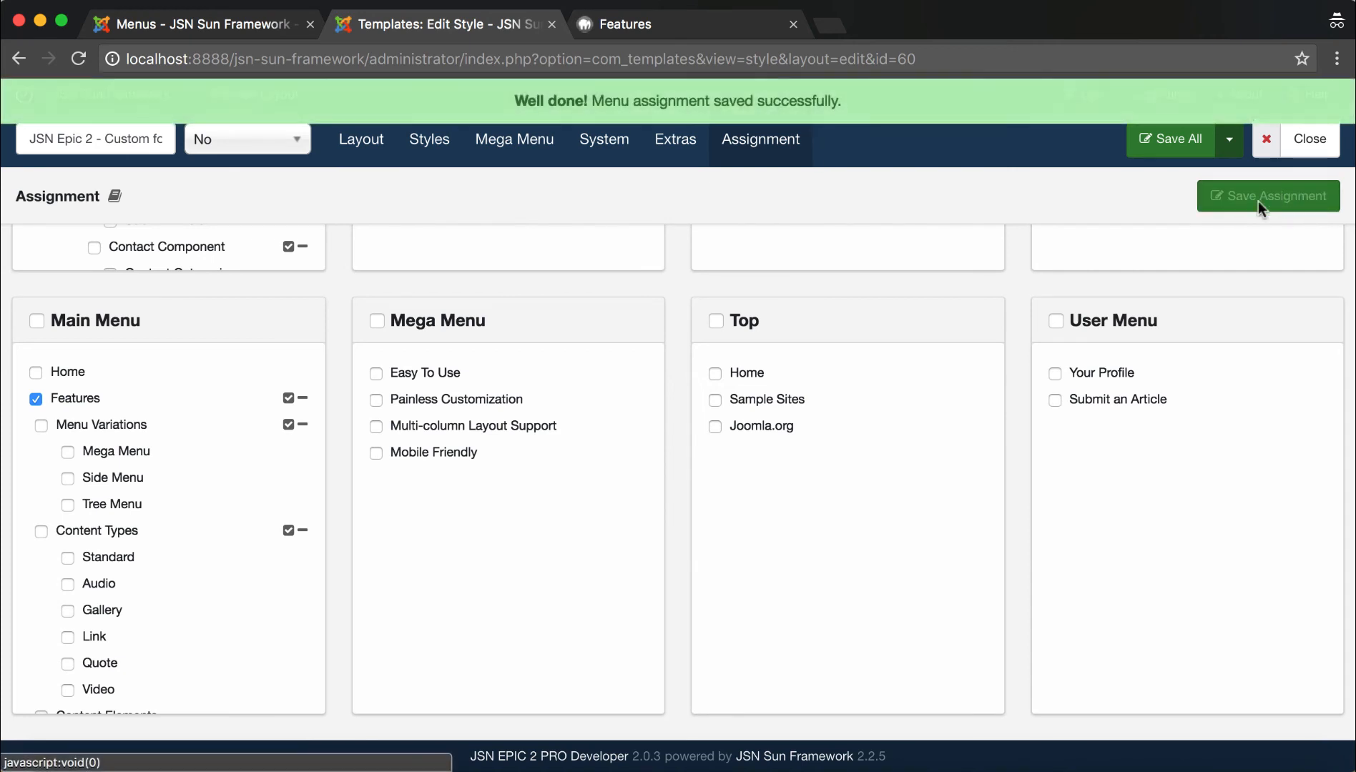
click(1176, 143)
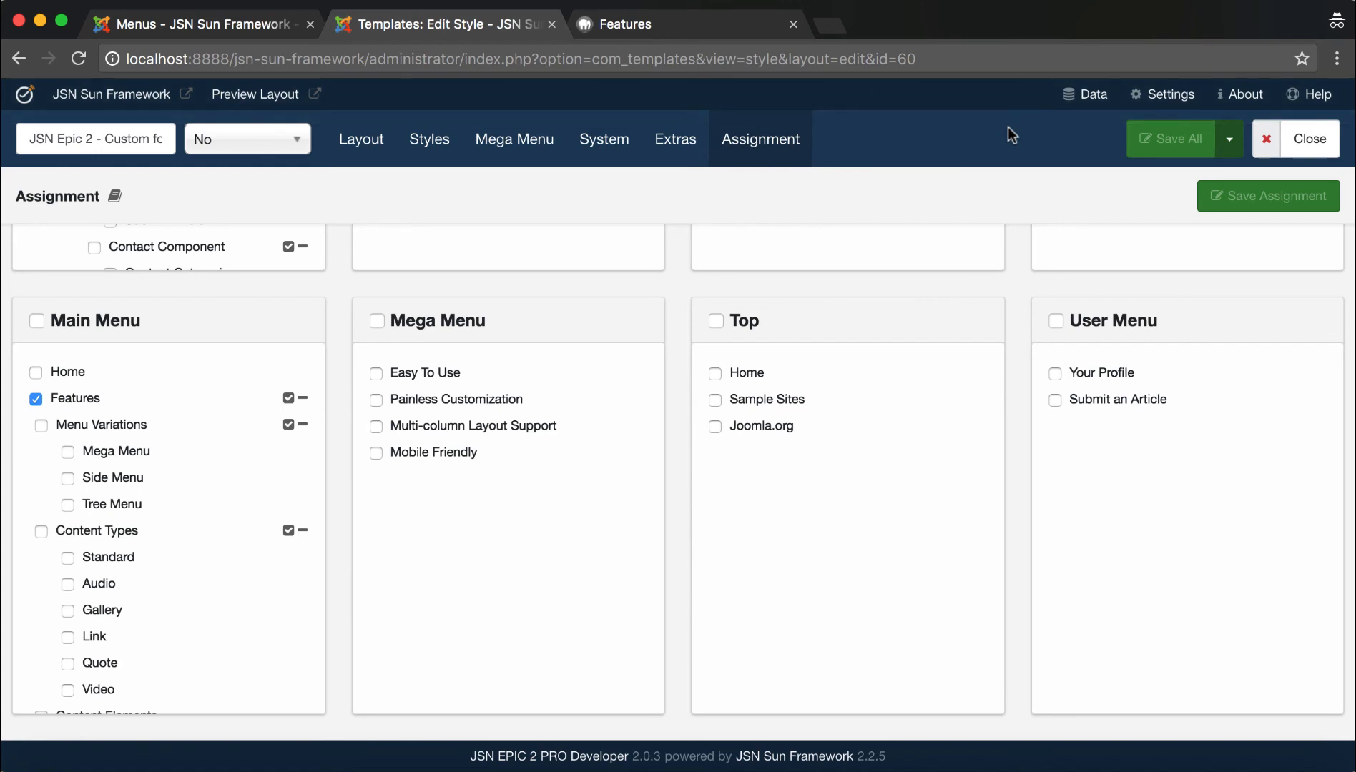
click(1309, 143)
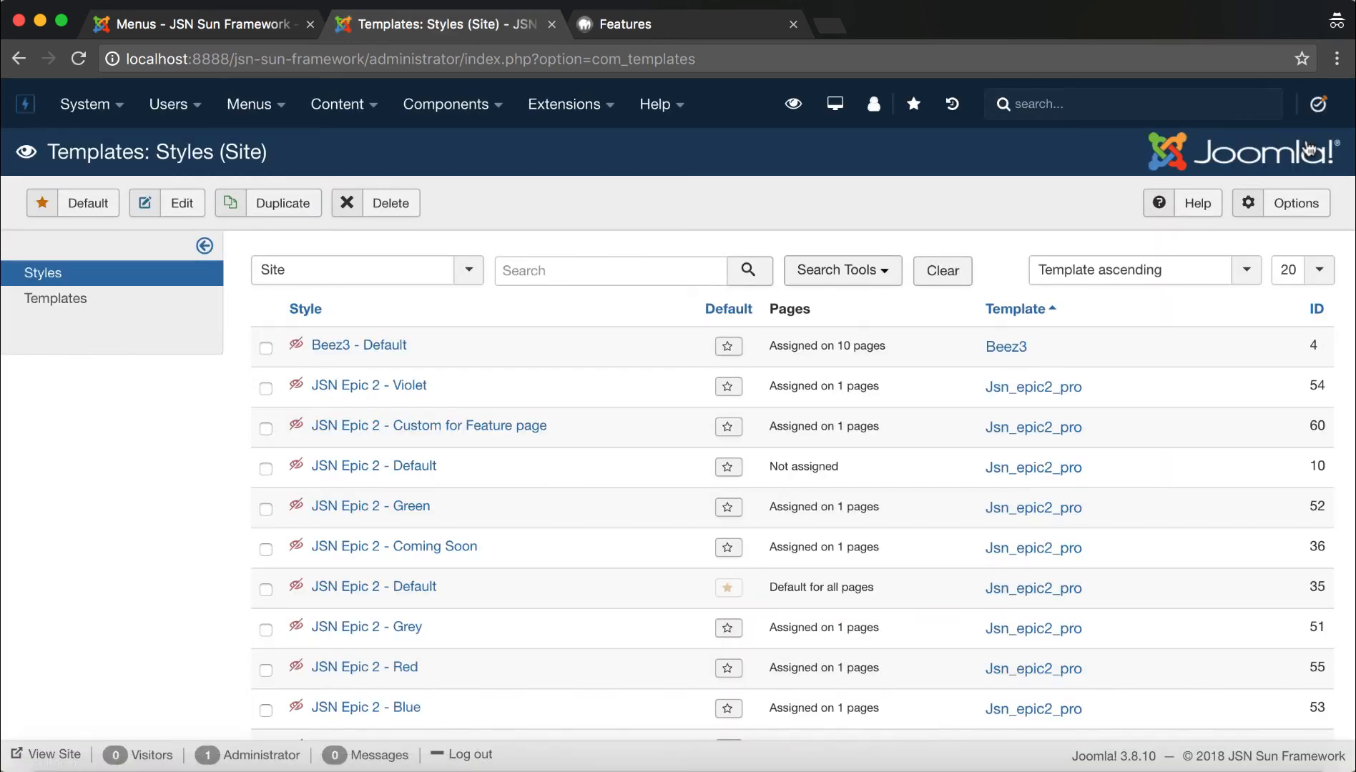
Check the page assignment of "JSN Epic 2 - Custom for Feature page" in the styles list
drag(571, 429, 319, 427)
drag(882, 426, 769, 422)
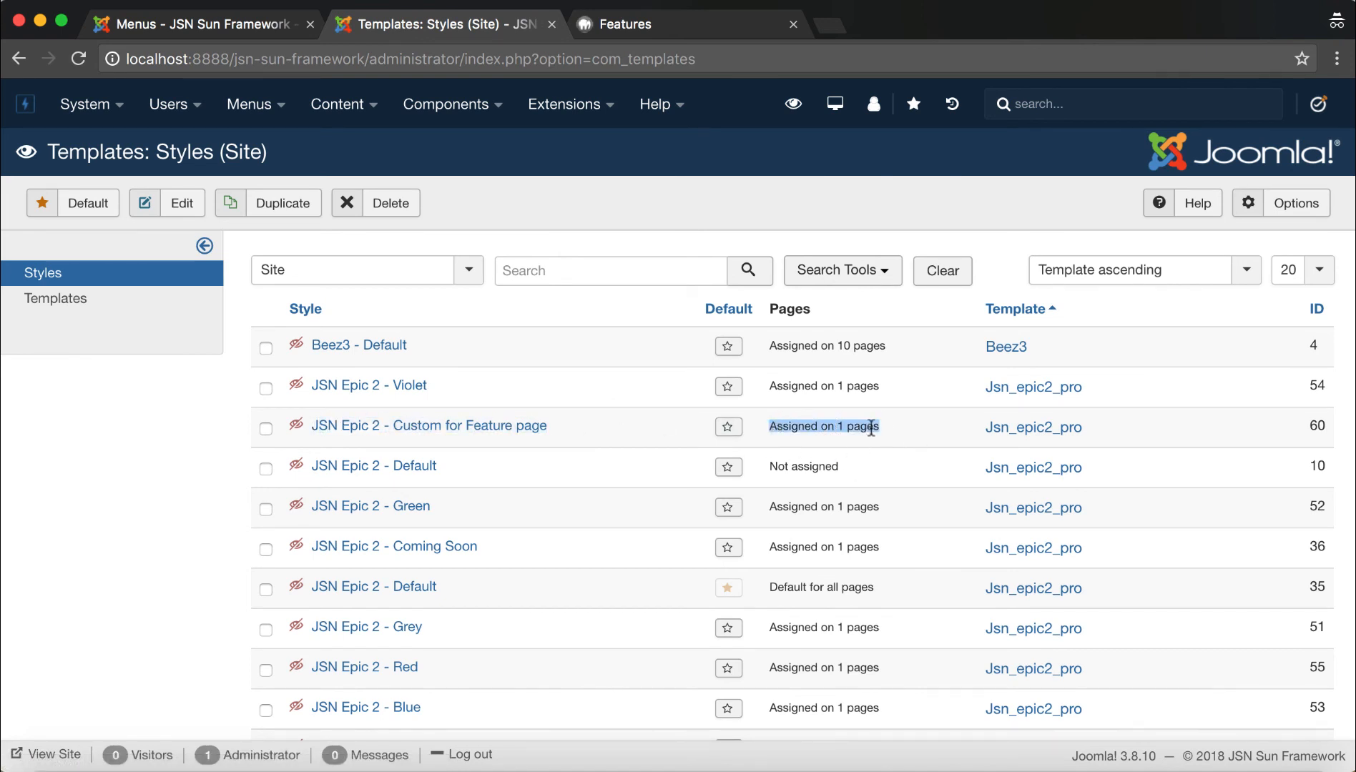
click(903, 430)
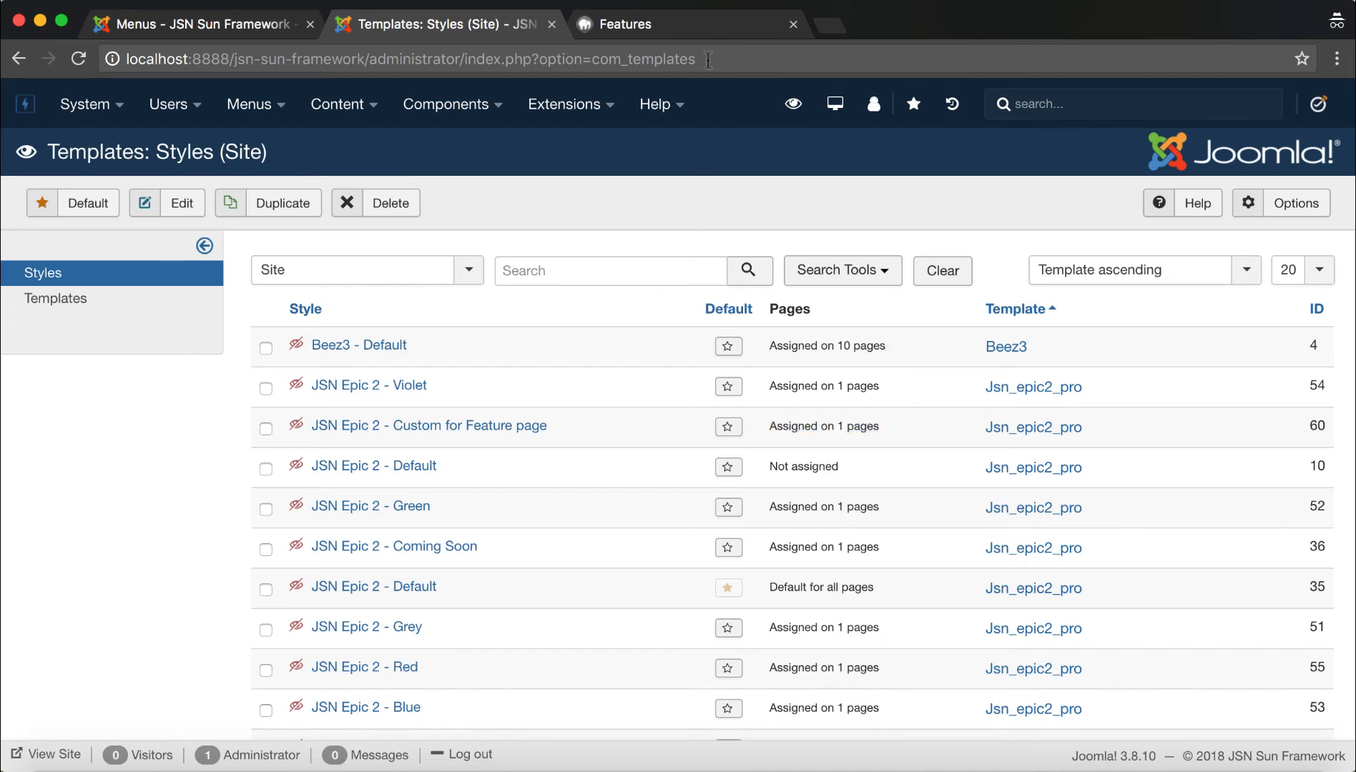
Reload the site's front-end Features page and examine its styling from header to footer
click(702, 26)
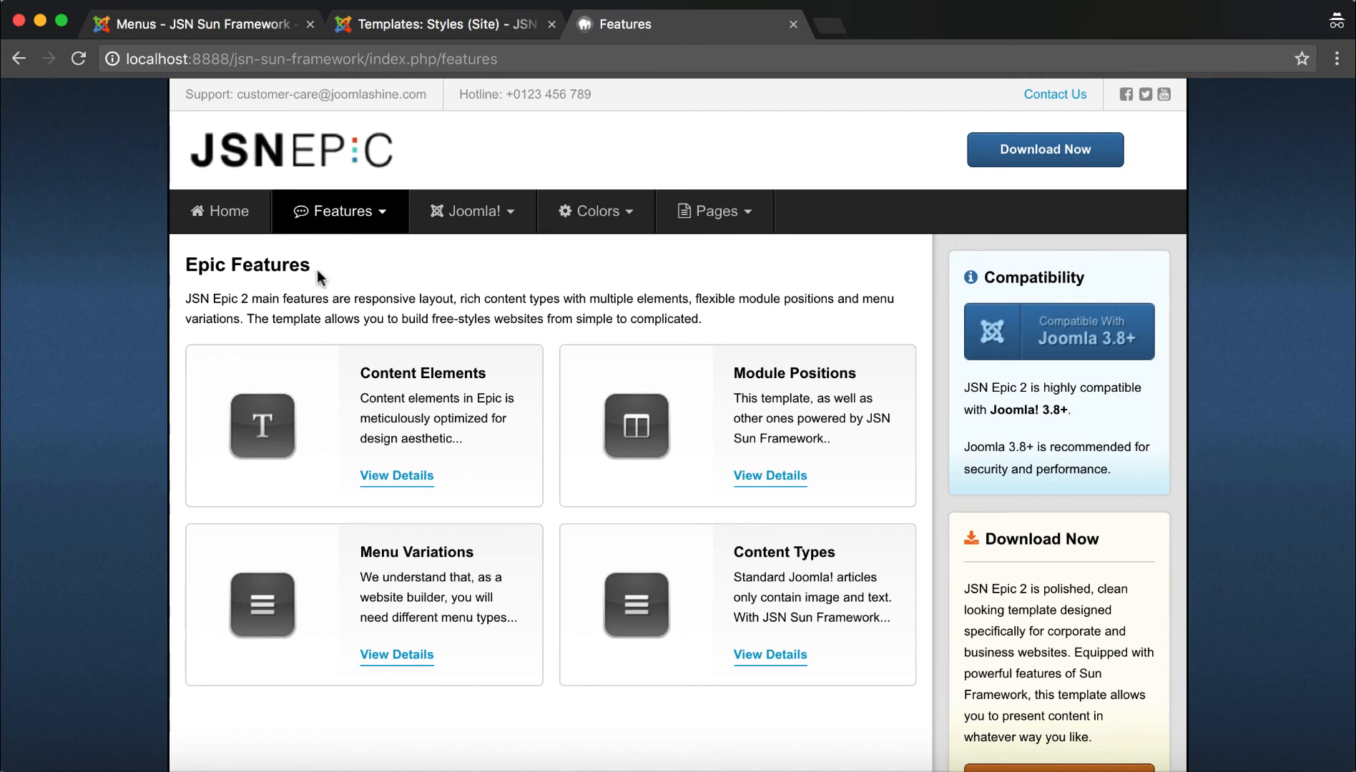
mouse_move(366, 203)
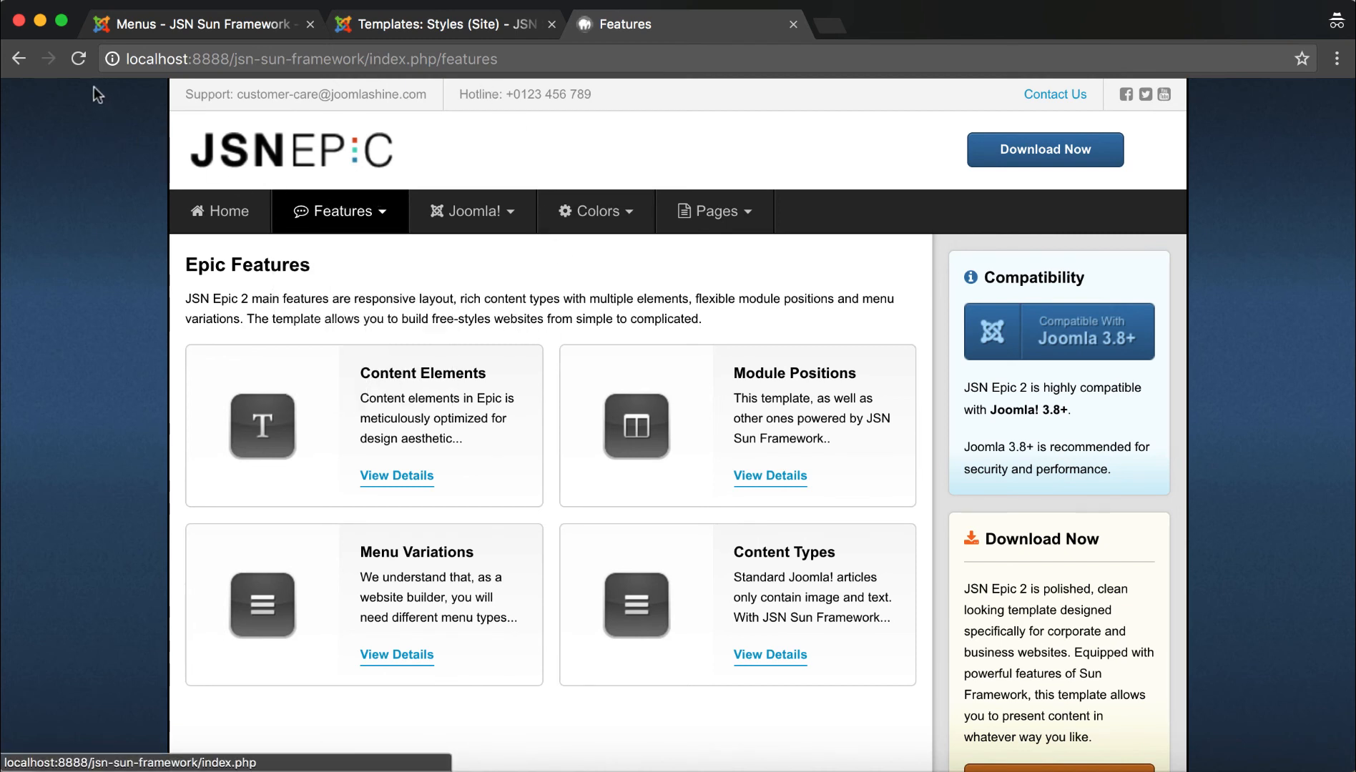
click(79, 58)
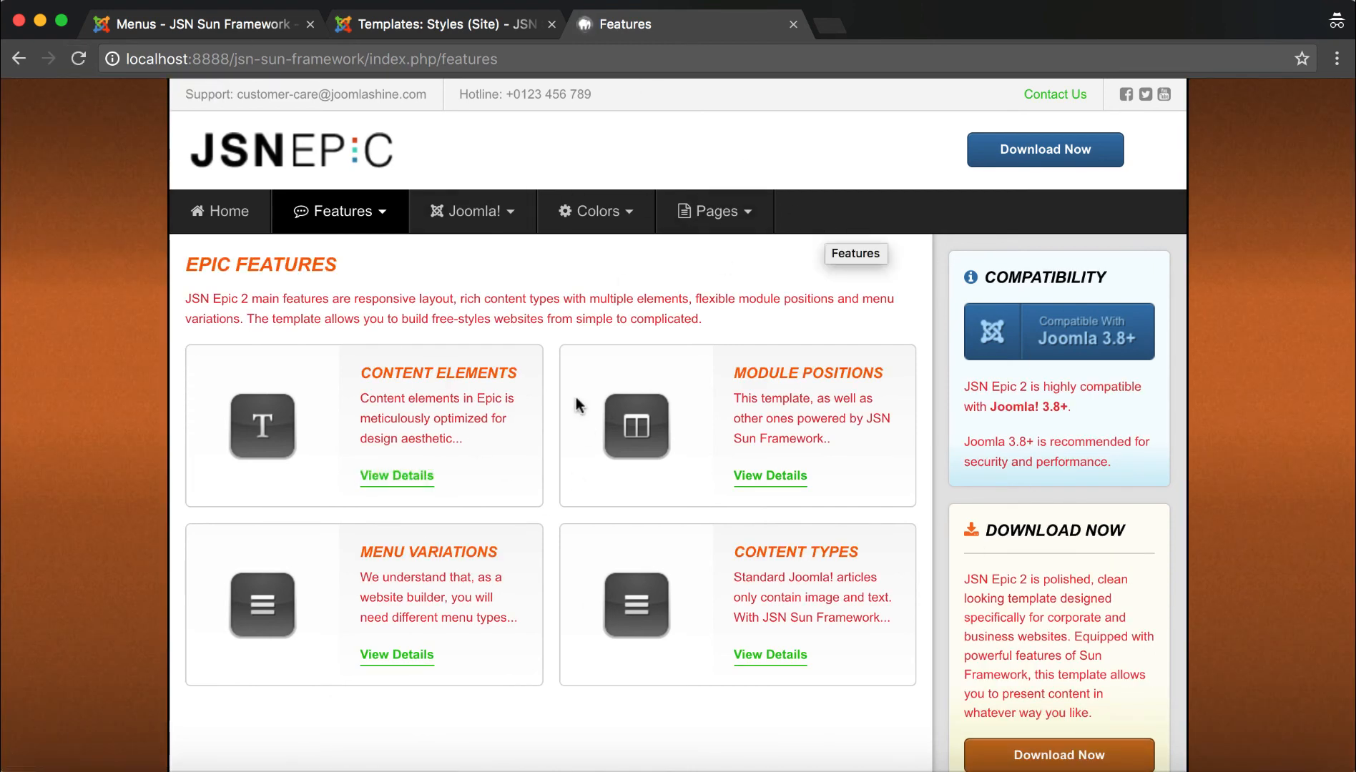
scroll(622, 542, down, 5)
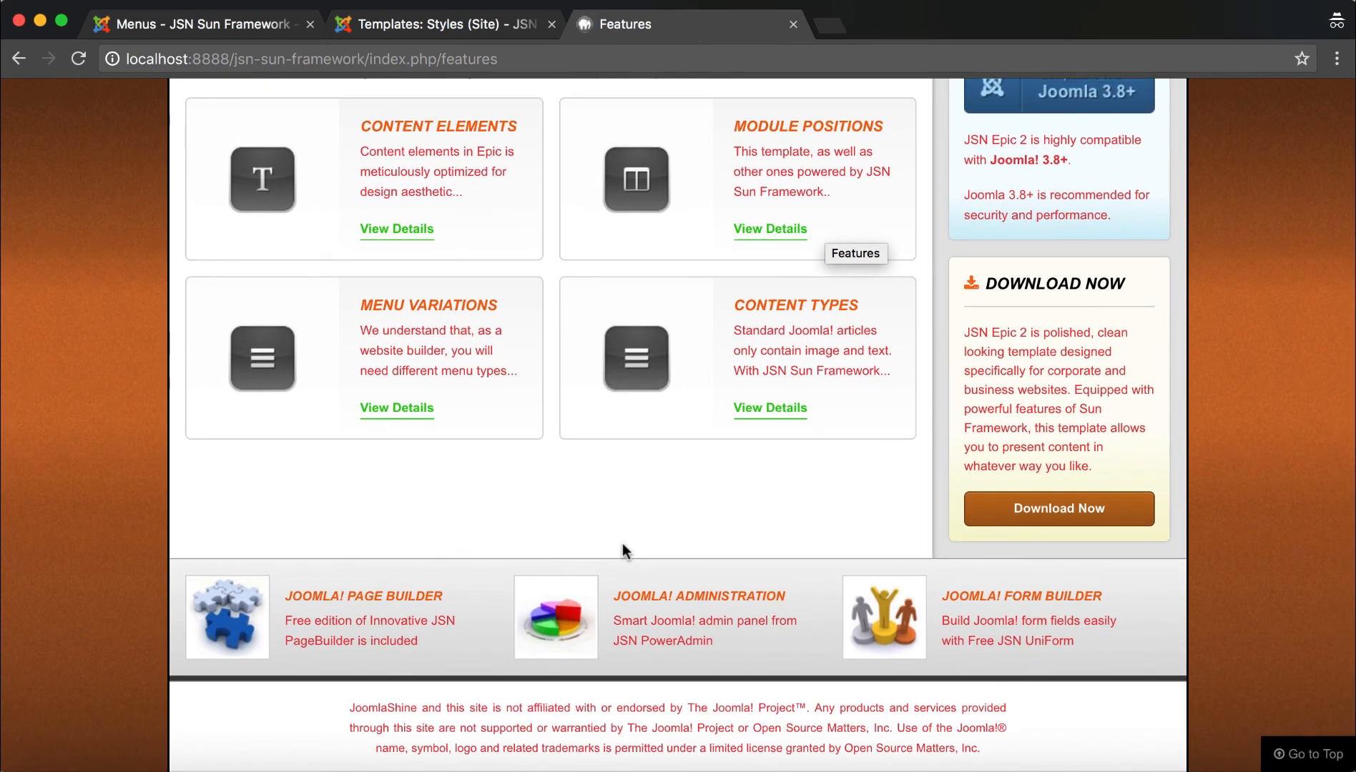
scroll(622, 542, up, 5)
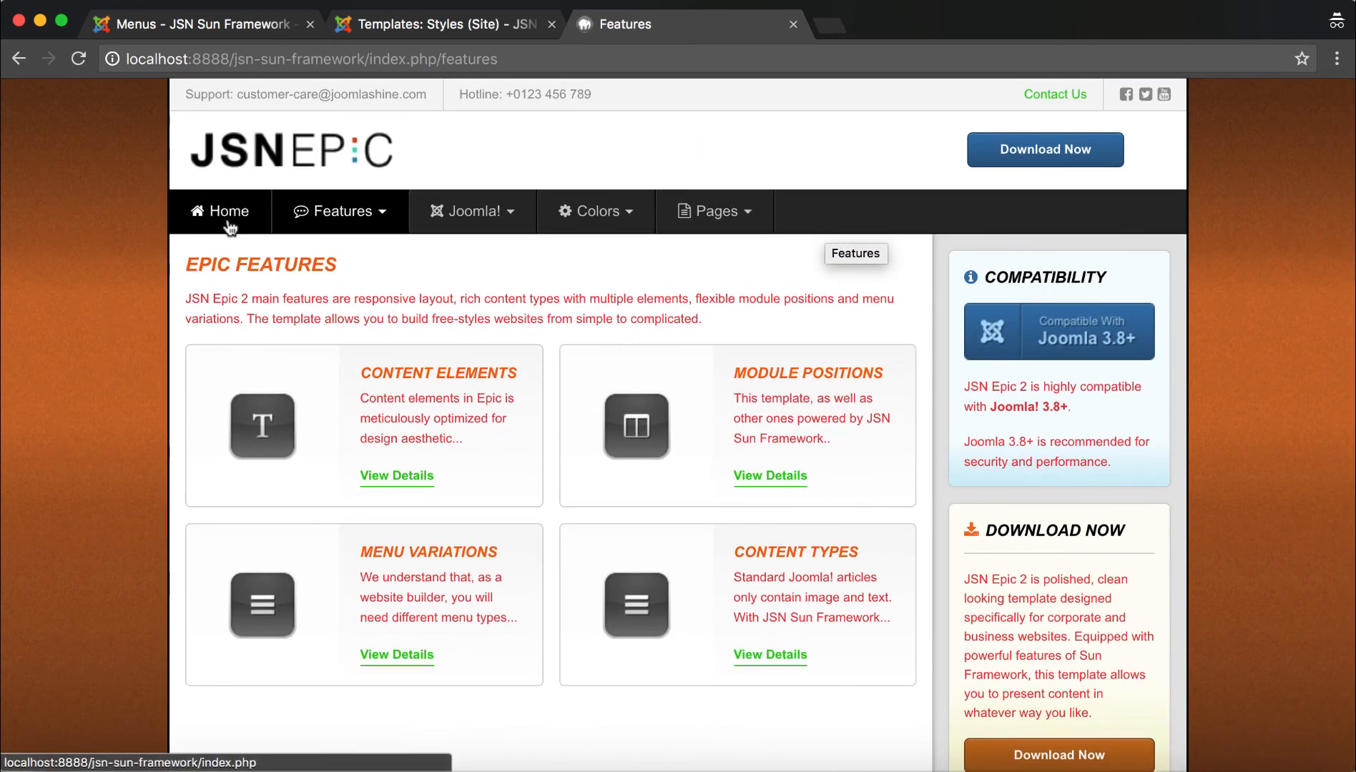
Visit the Home, Joomla! and Colors pages and return to Features to compare their styling
click(228, 222)
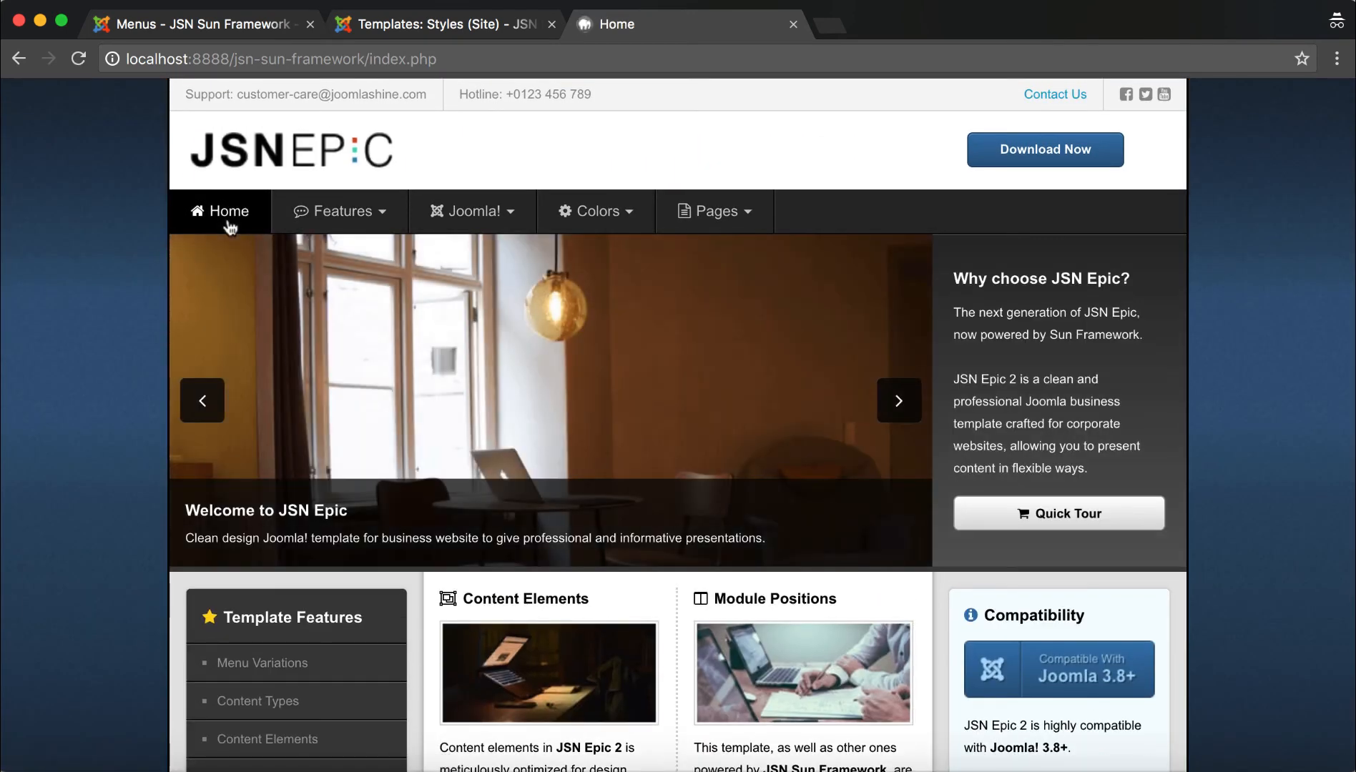
click(467, 219)
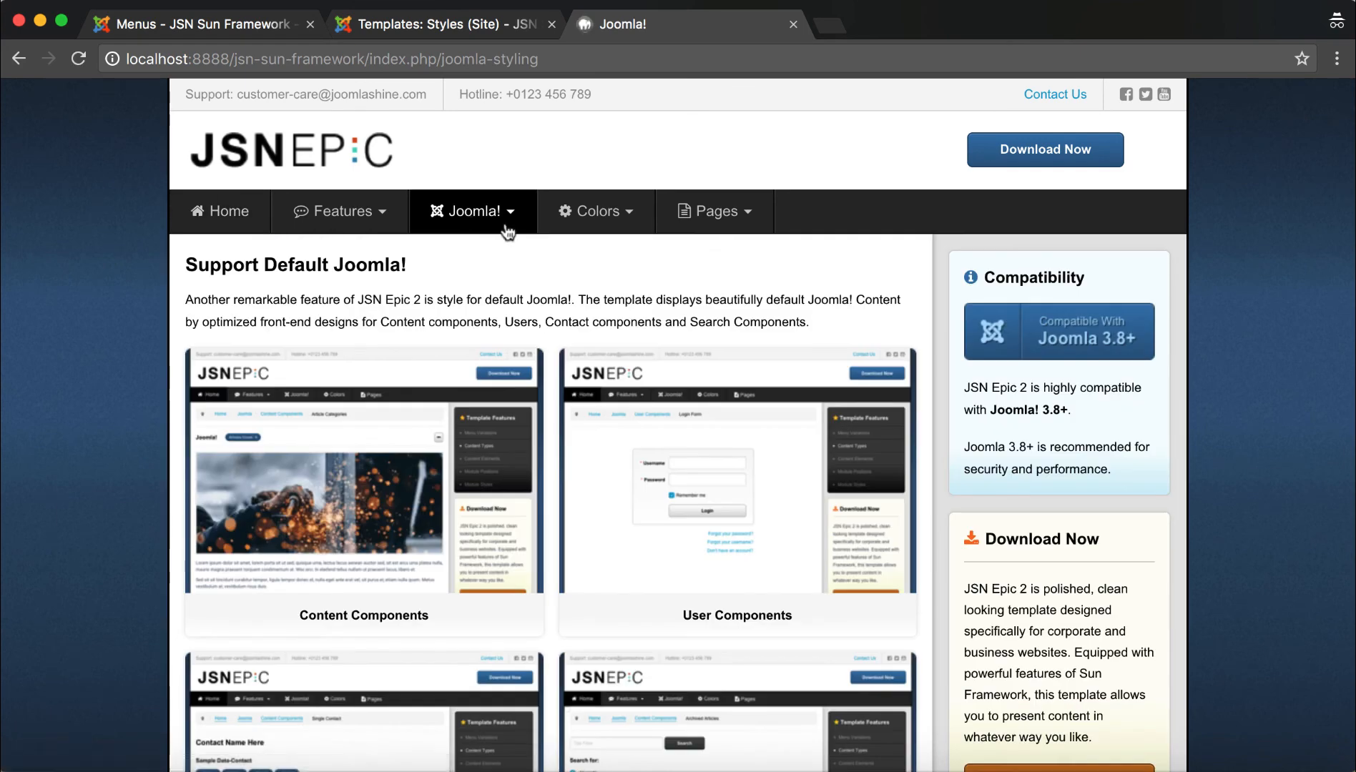
click(600, 228)
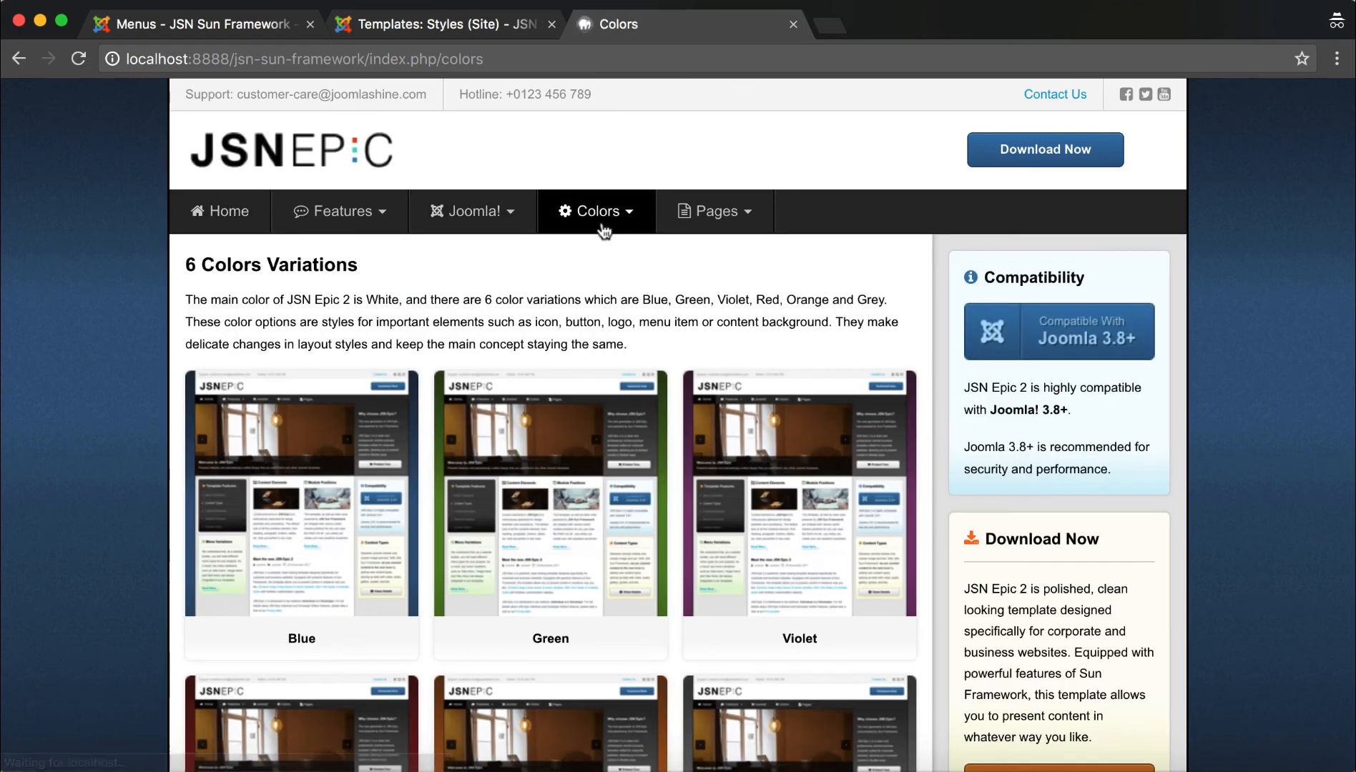
click(342, 230)
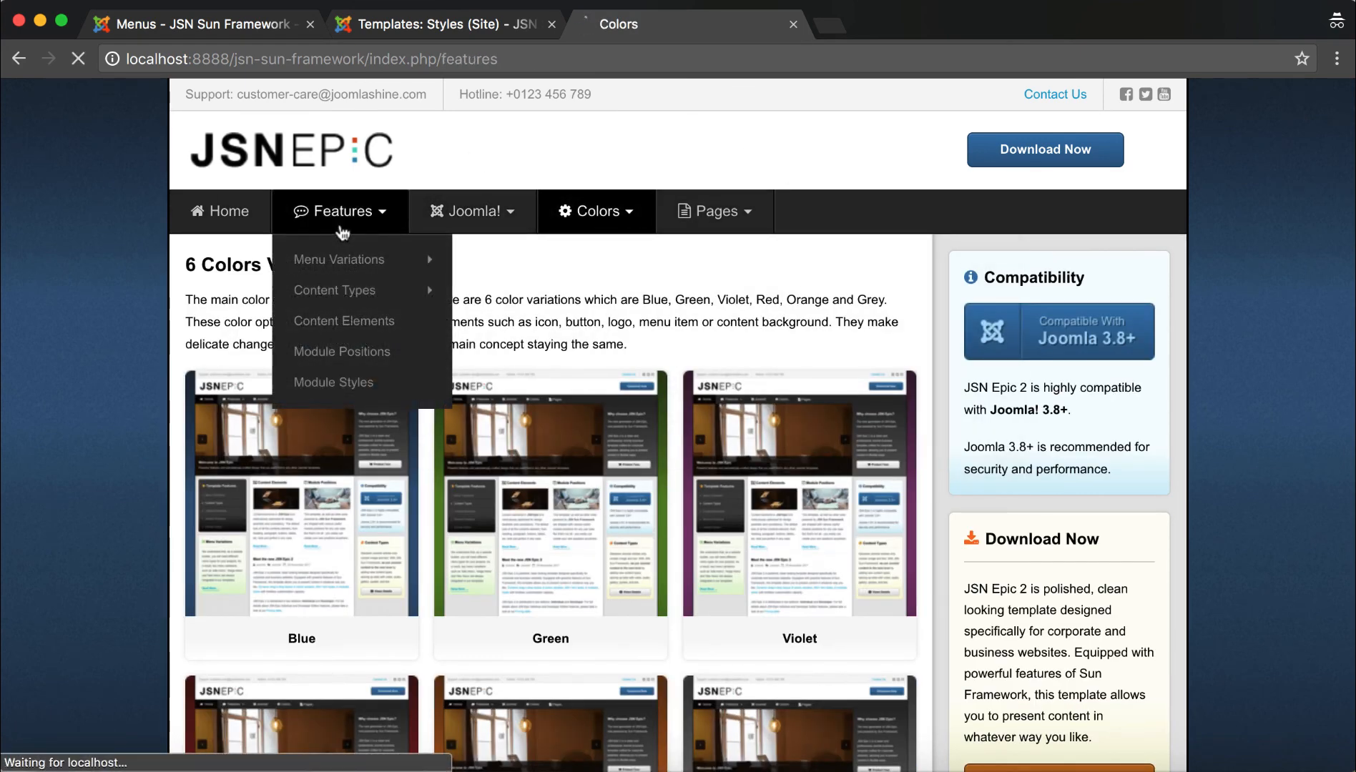
scroll(646, 588, down, 5)
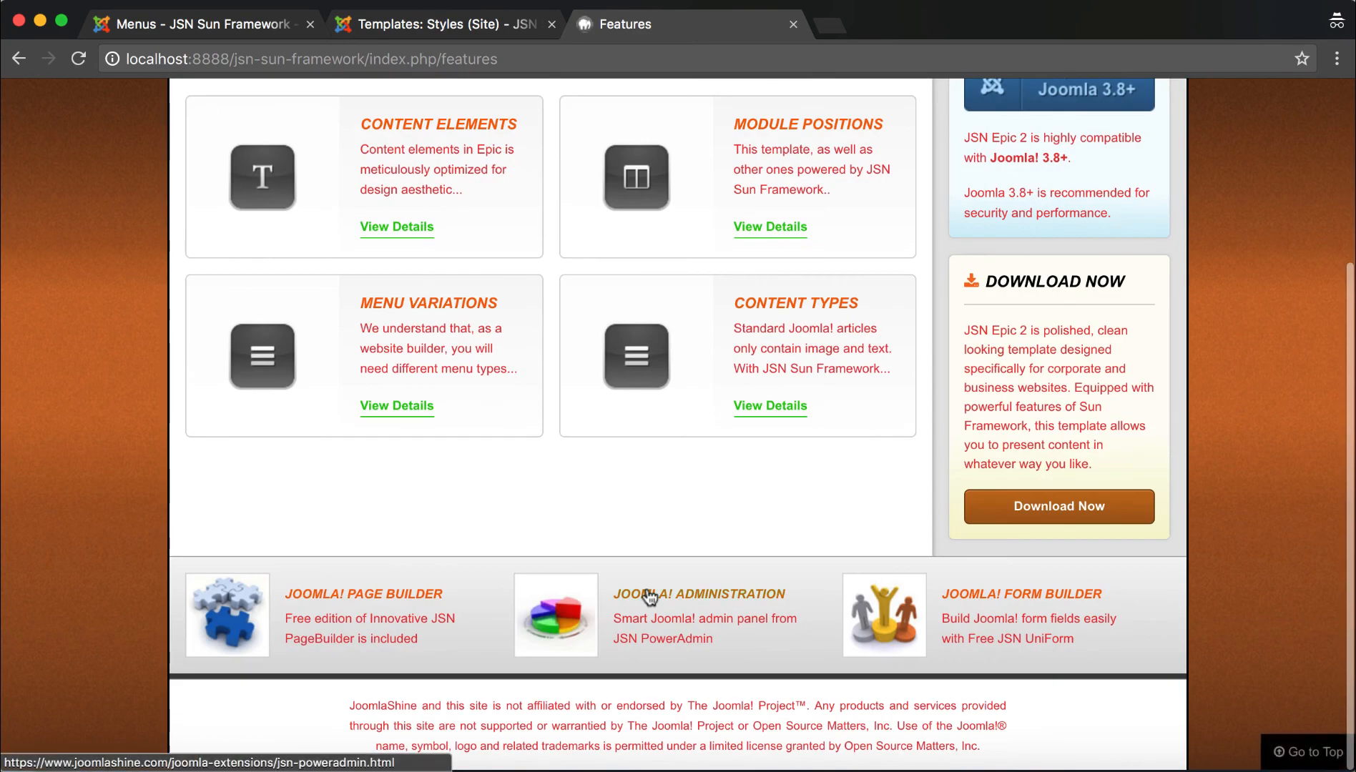
scroll(647, 588, up, 5)
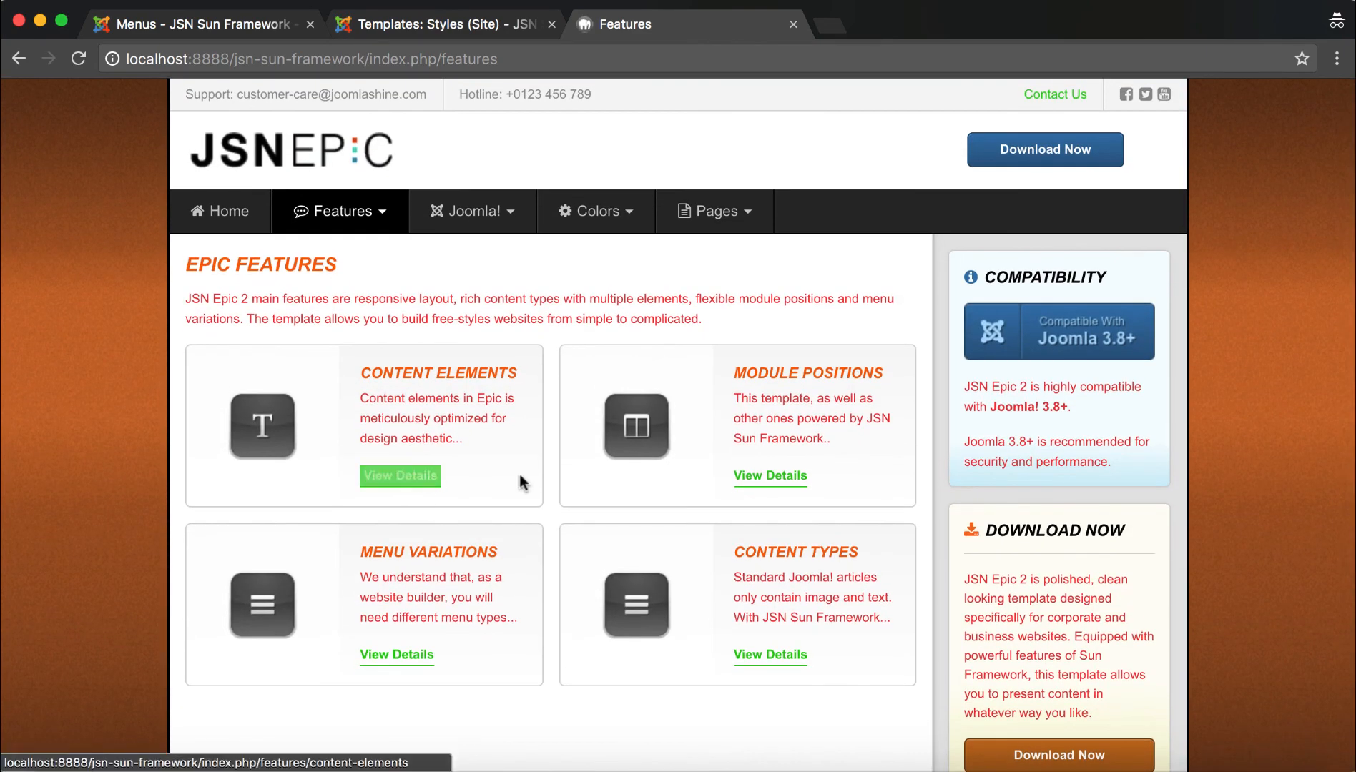
View the Menu Variations subpage and return to the Features page to compare their styles
mouse_move(383, 228)
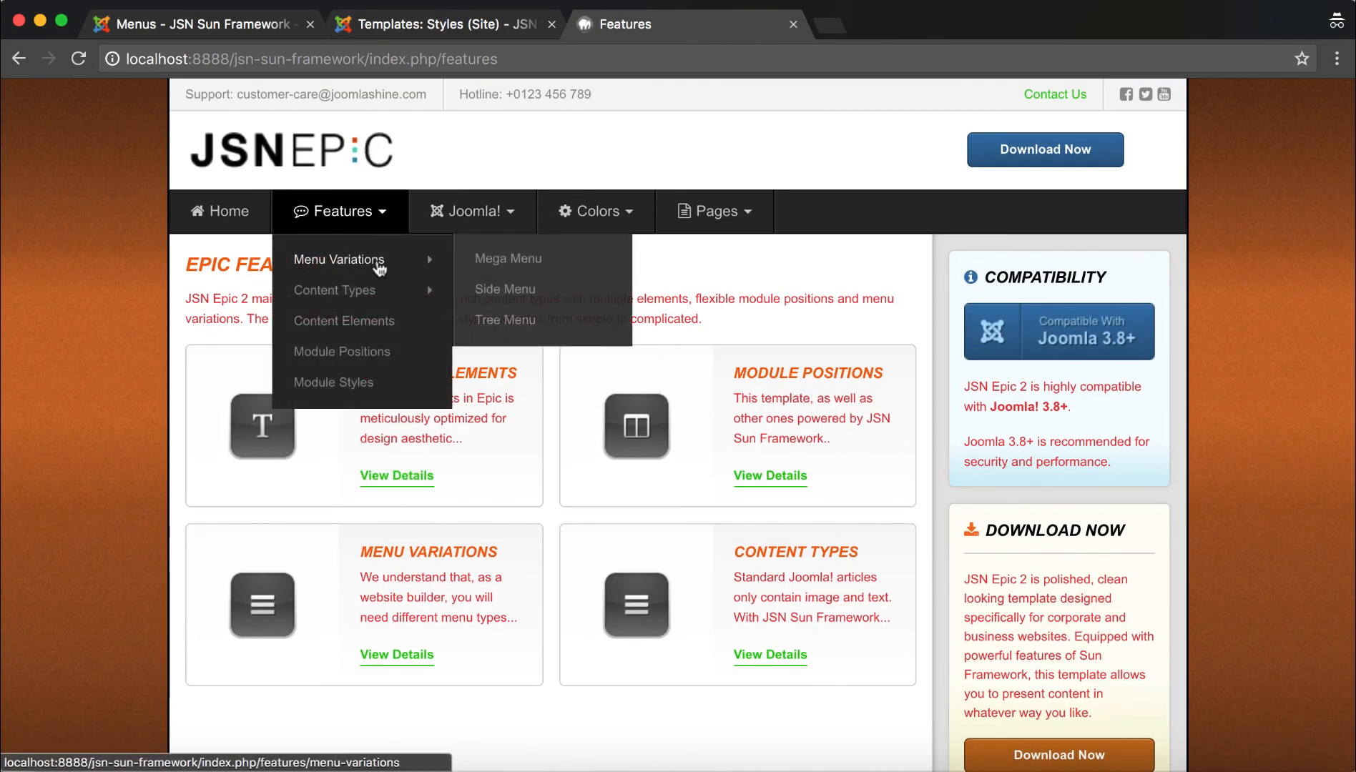
click(378, 263)
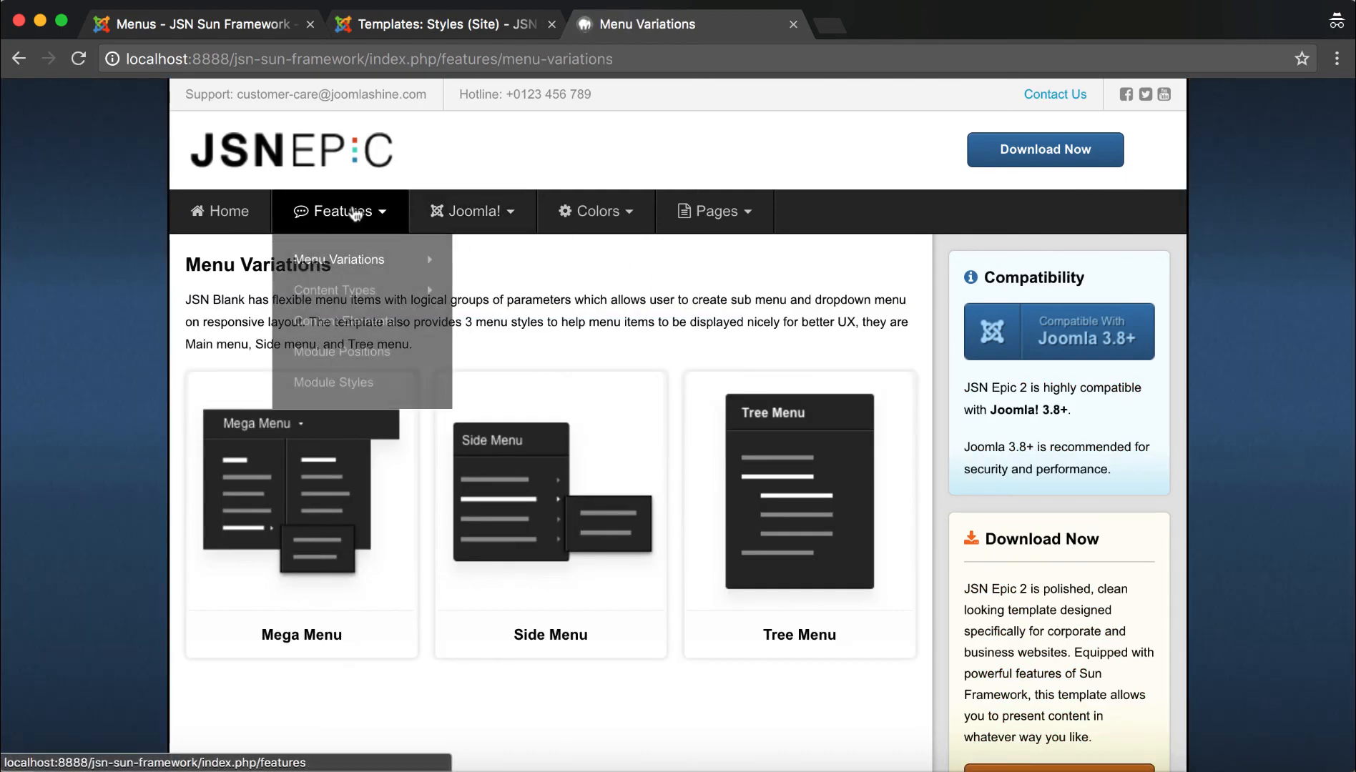
click(354, 213)
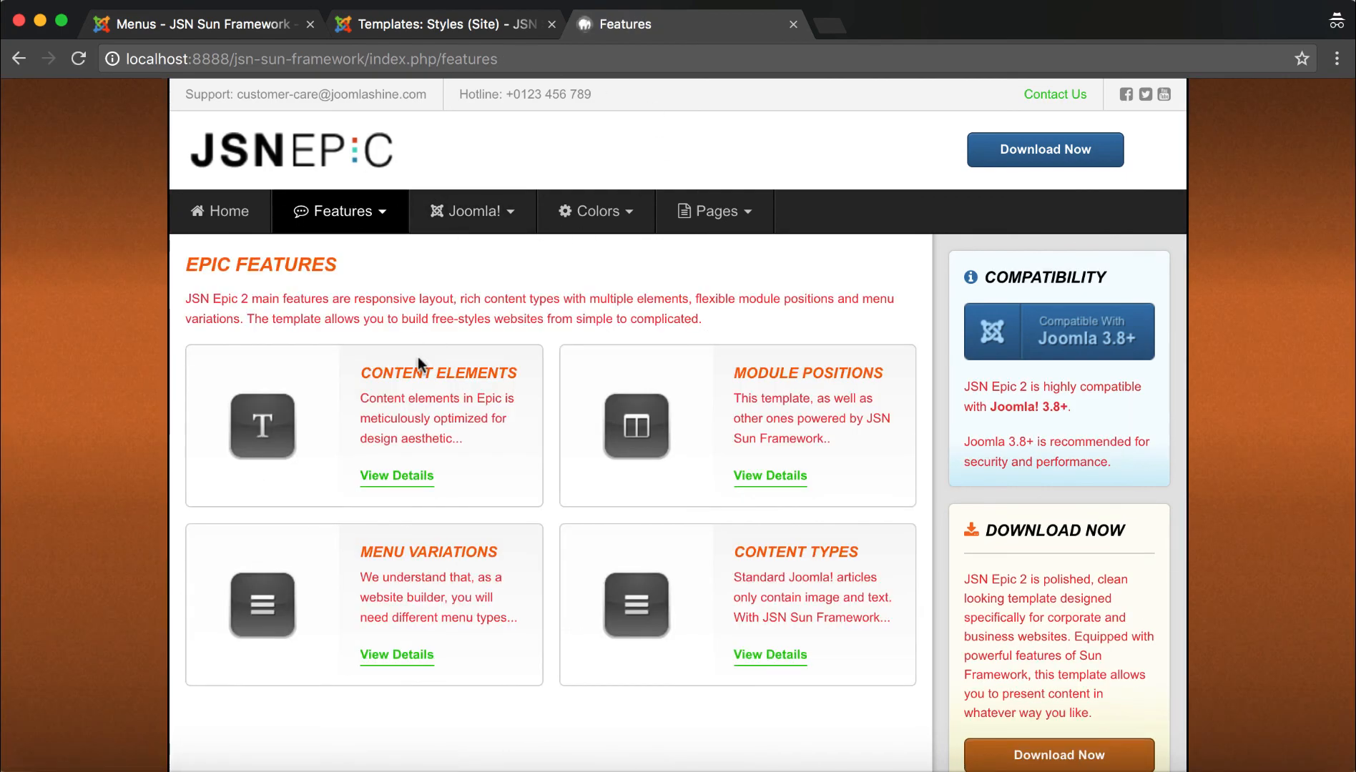